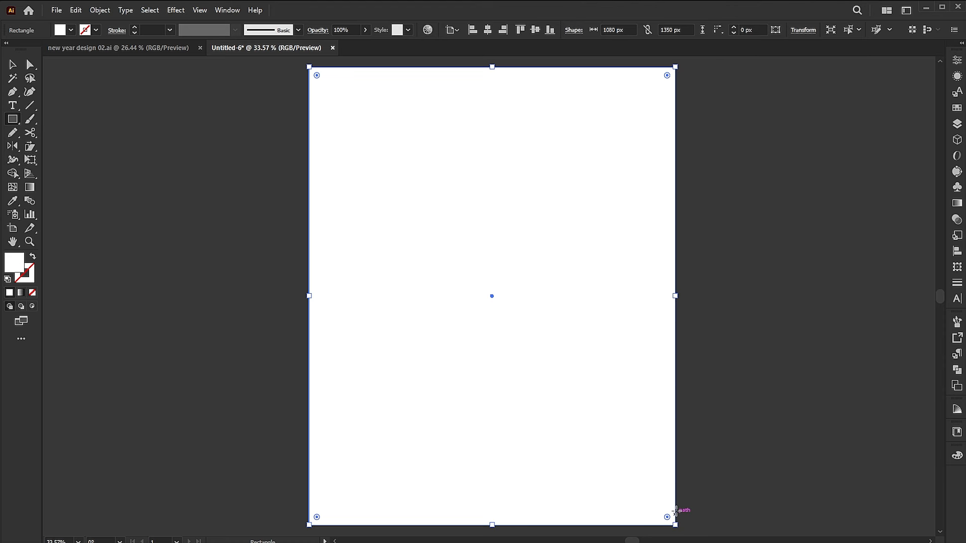
# - Fill the background rectangle with a linear gradient and sample the #A32222 swatch for its end stop
pyautogui.click(21, 293)
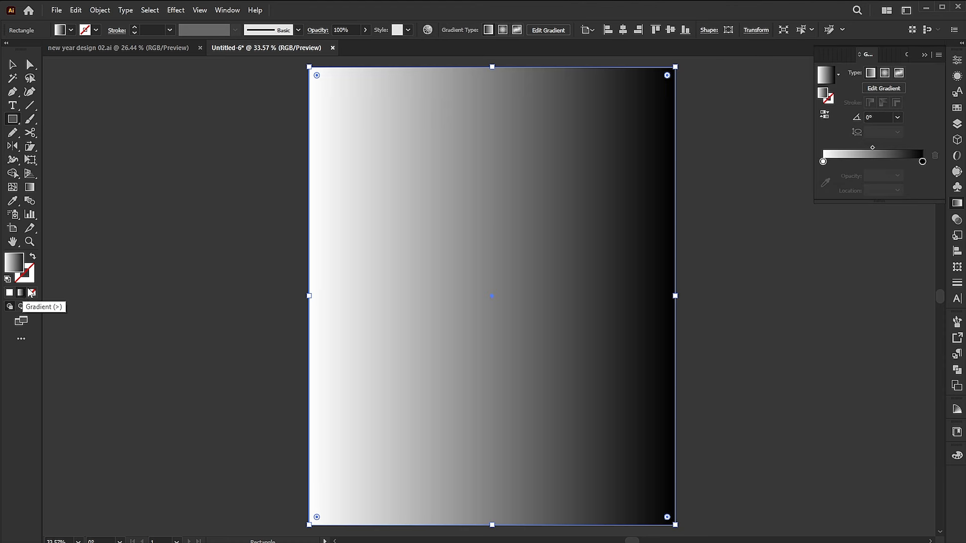
pyautogui.moveTo(531, 150); pyautogui.dragTo(530, 224)
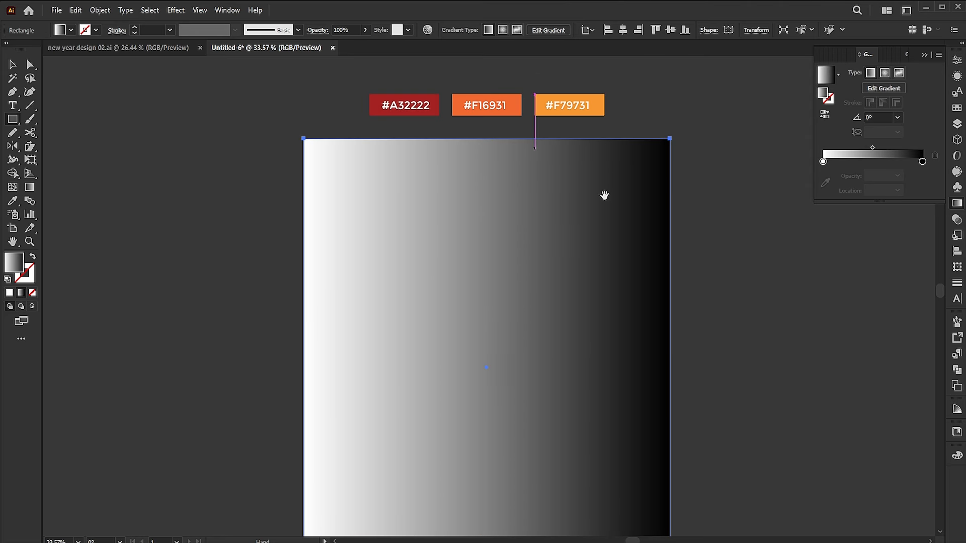
pyautogui.click(921, 161)
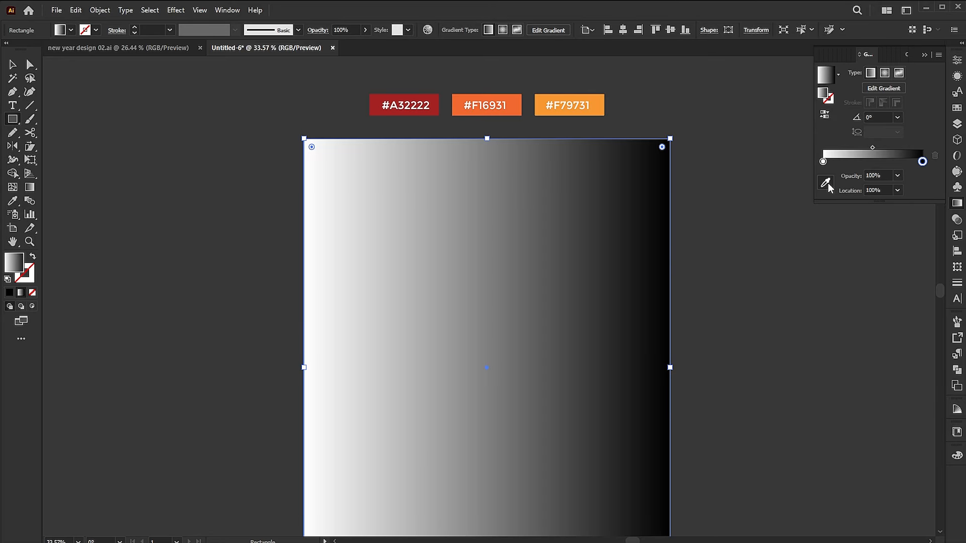
pyautogui.click(826, 183)
pyautogui.click(373, 95)
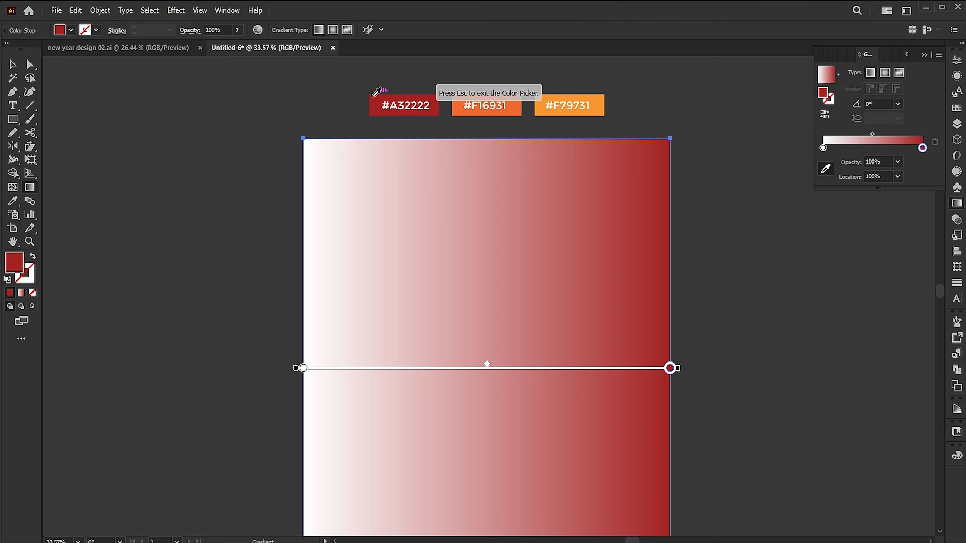
# - Add a middle gradient stop at 50% coloured from the #F16931 swatch and recolour the start stop from the #F79731 swatch
pyautogui.click(873, 148)
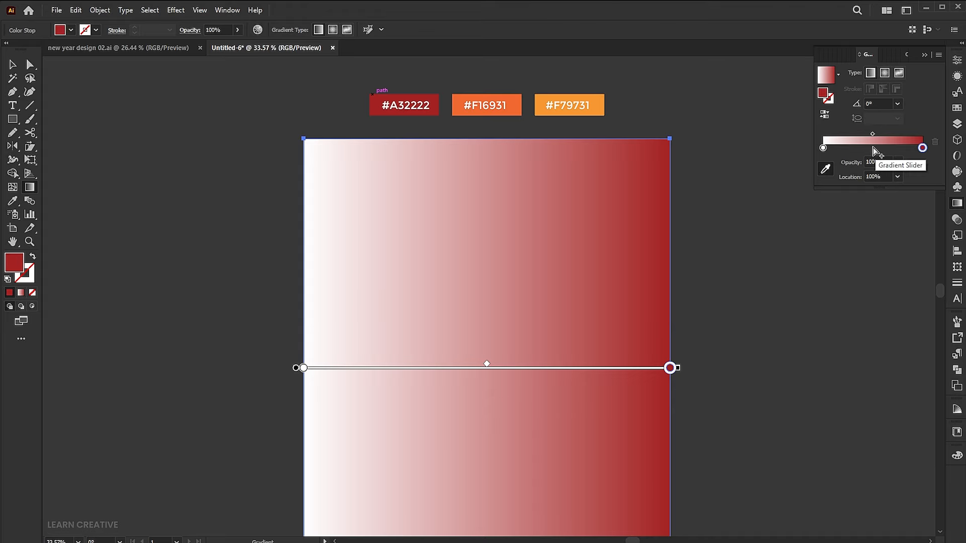
pyautogui.click(458, 97)
pyautogui.click(822, 148)
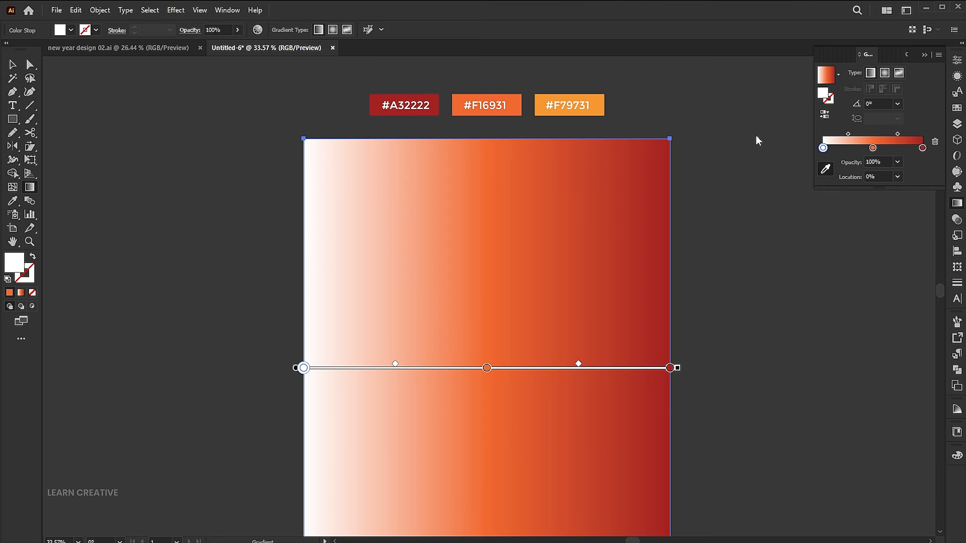
pyautogui.click(603, 94)
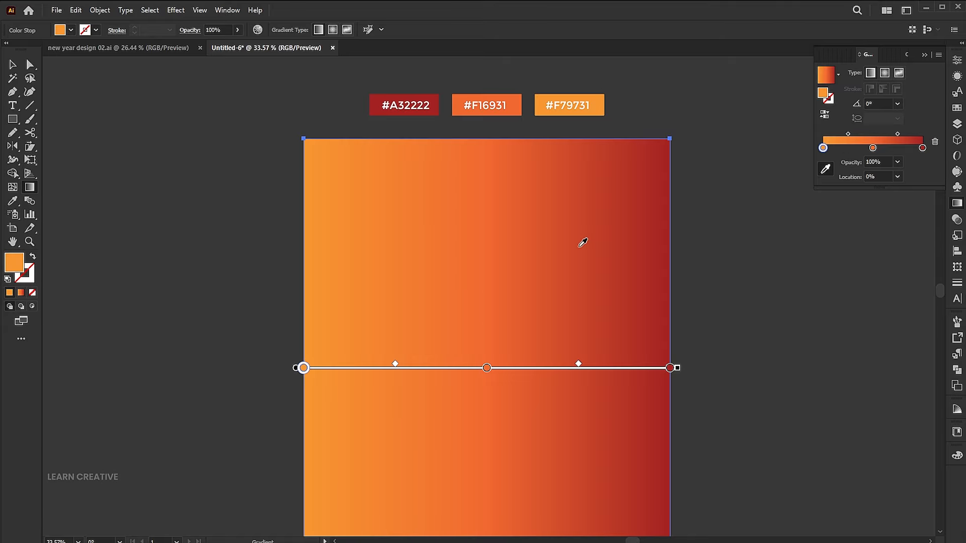
# - Set the background gradient's angle to 90° so the dark red runs along the upper edge
pyautogui.scroll(-2, 573, 234)
pyautogui.click(880, 103)
pyautogui.write('90')
pyautogui.press('Return')
pyautogui.press('v')
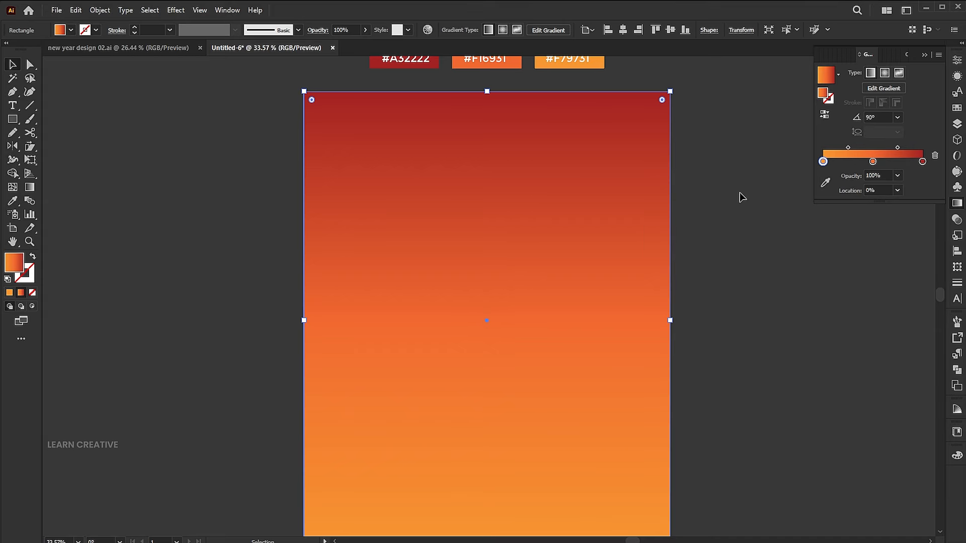
# - Lock the gradient background rectangle
pyautogui.hotkey('ctrl', '0')
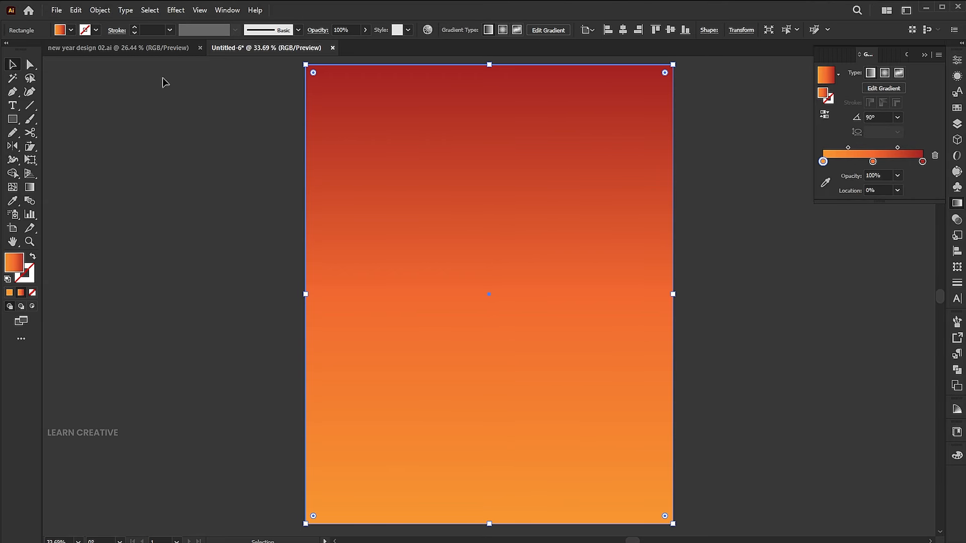
pyautogui.click(100, 10)
pyautogui.moveTo(137, 106)
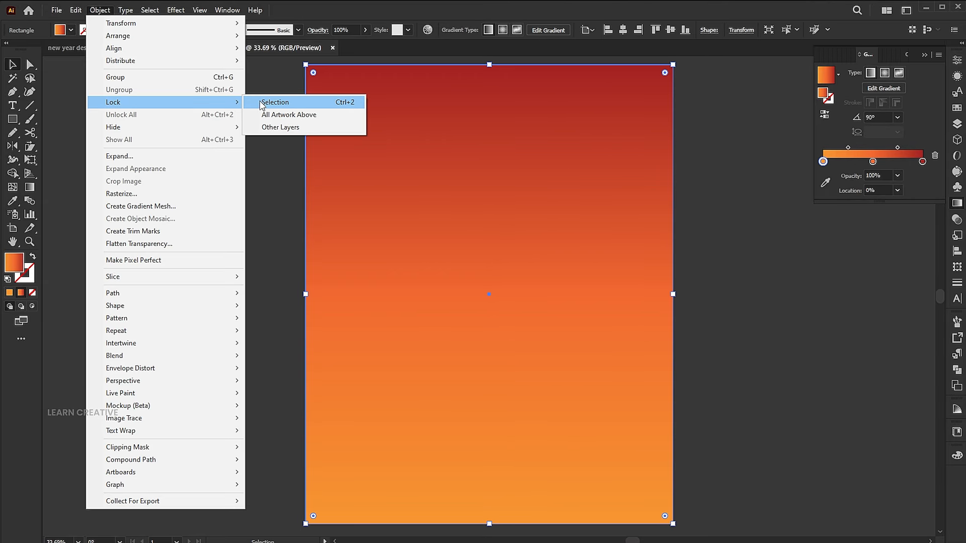
pyautogui.click(275, 102)
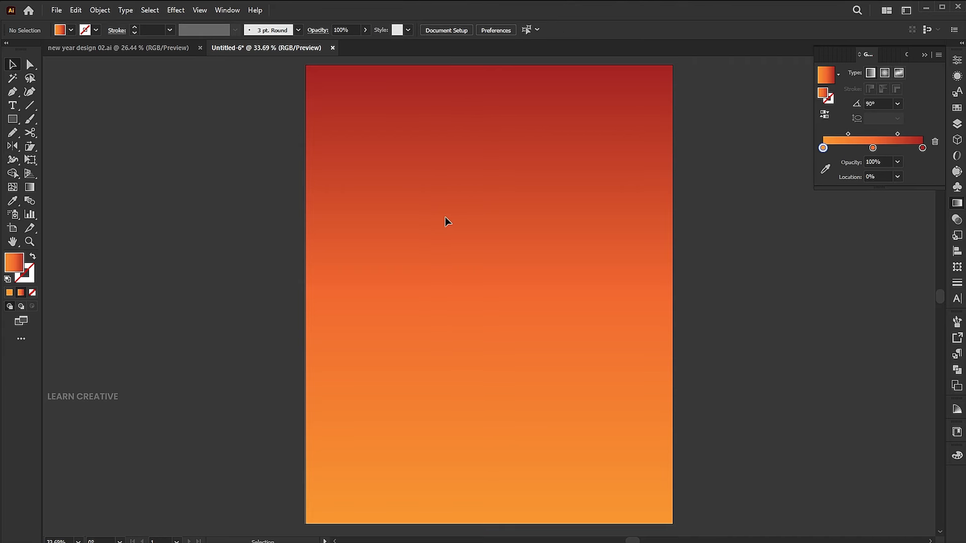
# - Place the file named Image from the image folder on the artboard at about 649 × 463 px
pyautogui.click(56, 10)
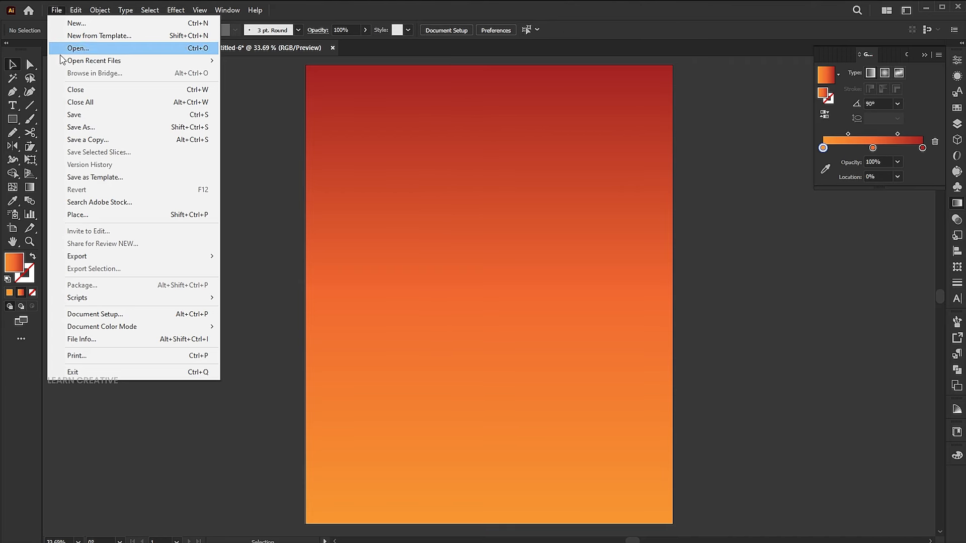
pyautogui.click(75, 215)
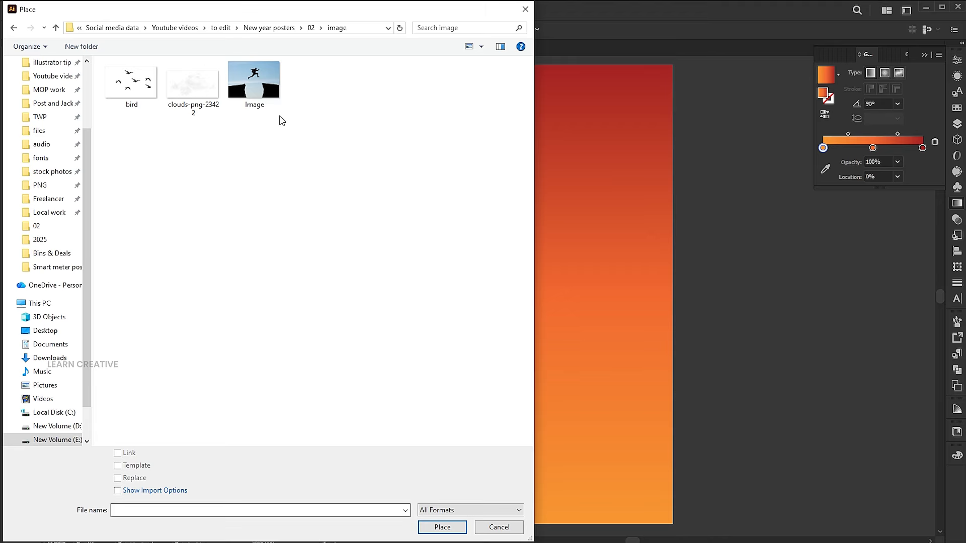
pyautogui.click(270, 99)
pyautogui.click(442, 526)
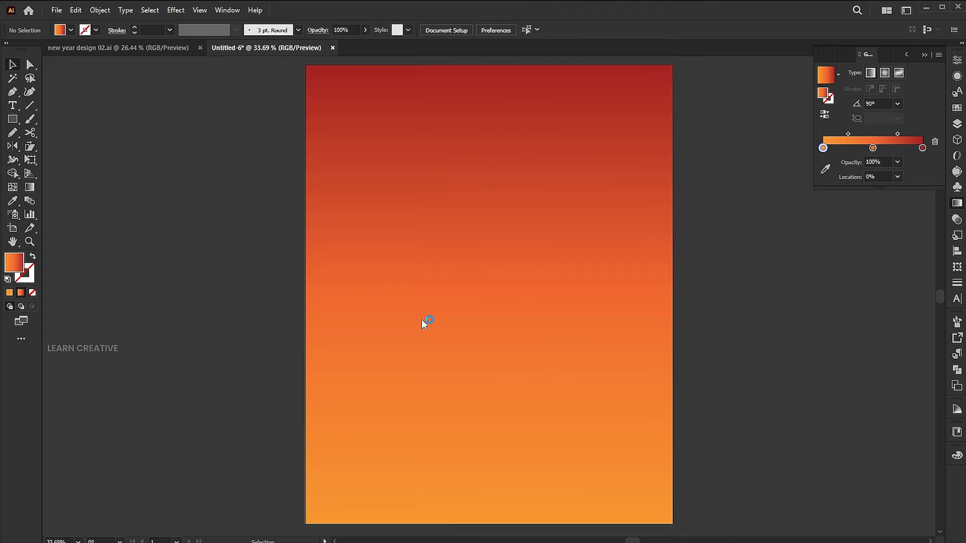
pyautogui.moveTo(398, 227); pyautogui.dragTo(618, 384)
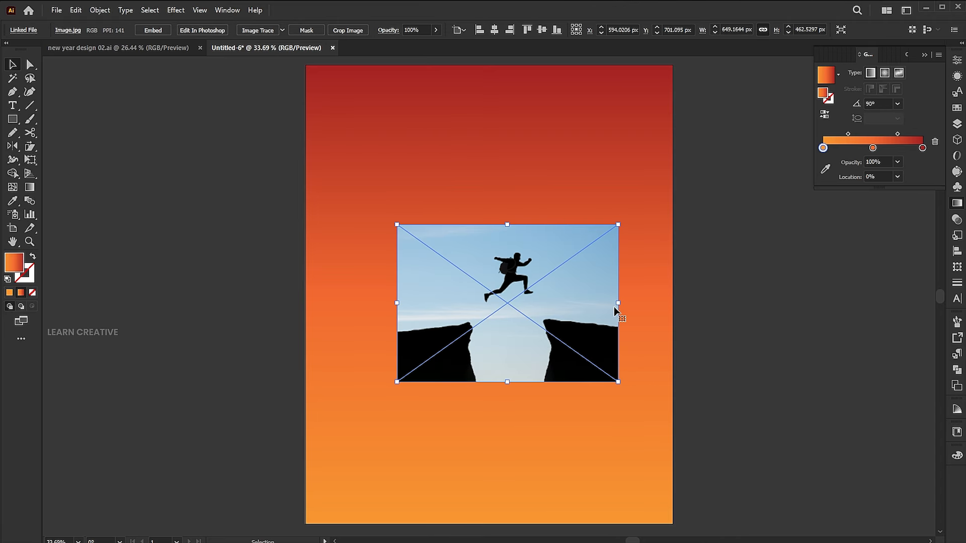
# - Enlarge the placed photo to about 1241 × 884 px so it overlaps both sides of the artboard, centred vertically at Y 675 px
pyautogui.moveTo(619, 305)
pyautogui.mouseDown()
pyautogui.moveTo(702, 320)
pyautogui.moveTo(632, 308)
pyautogui.mouseUp()
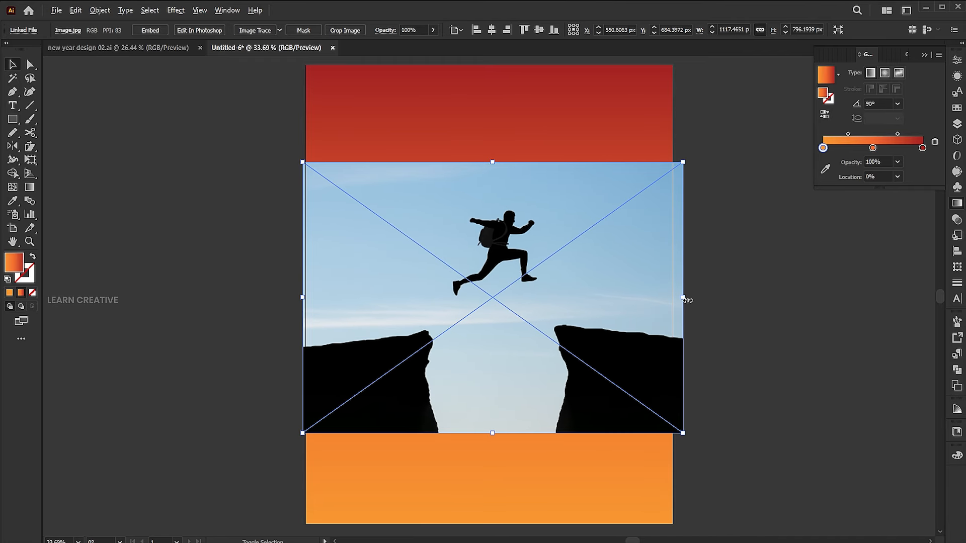
pyautogui.moveTo(684, 299); pyautogui.dragTo(704, 300)
pyautogui.moveTo(642, 298); pyautogui.dragTo(634, 294)
# - Image-trace the photo with the Silhouettes preset and set the tracing threshold to 100
pyautogui.click(279, 31)
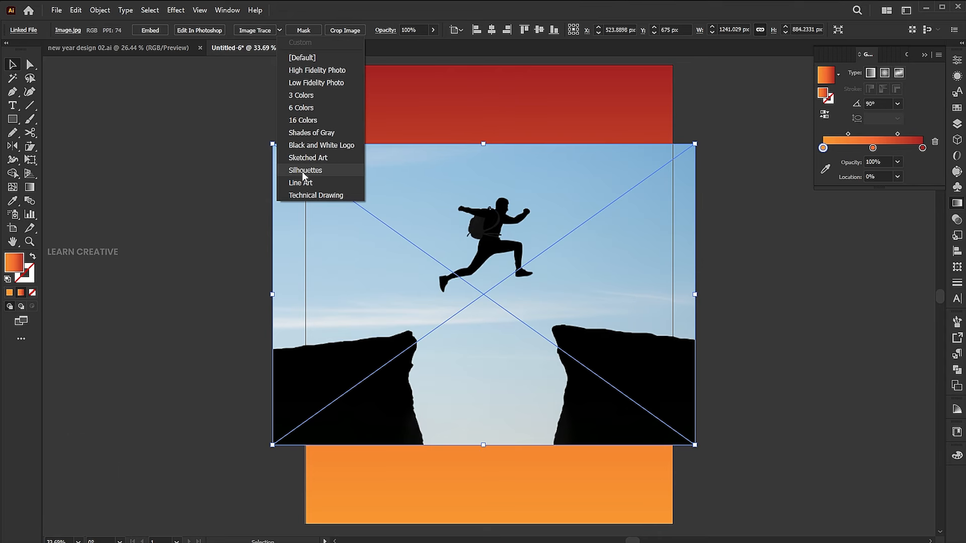
pyautogui.click(305, 170)
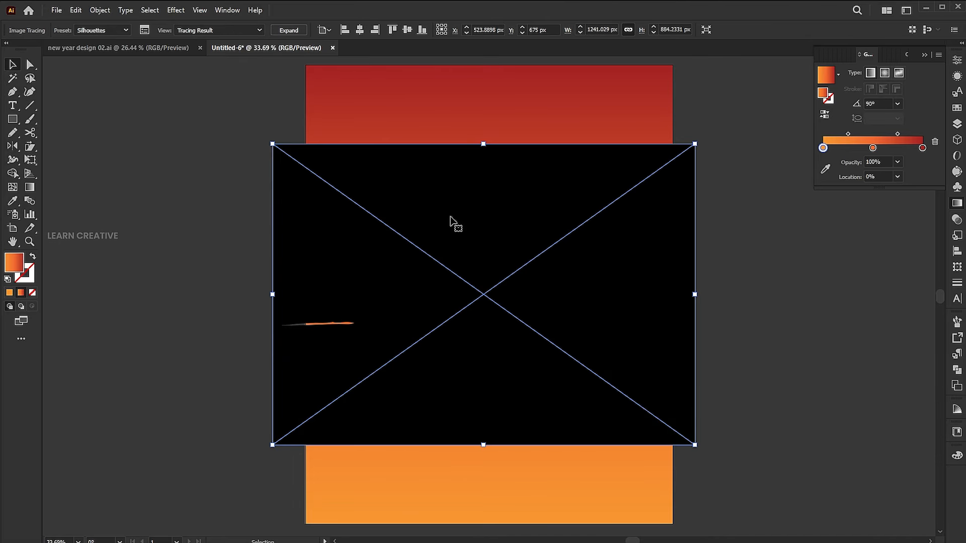
pyautogui.click(144, 30)
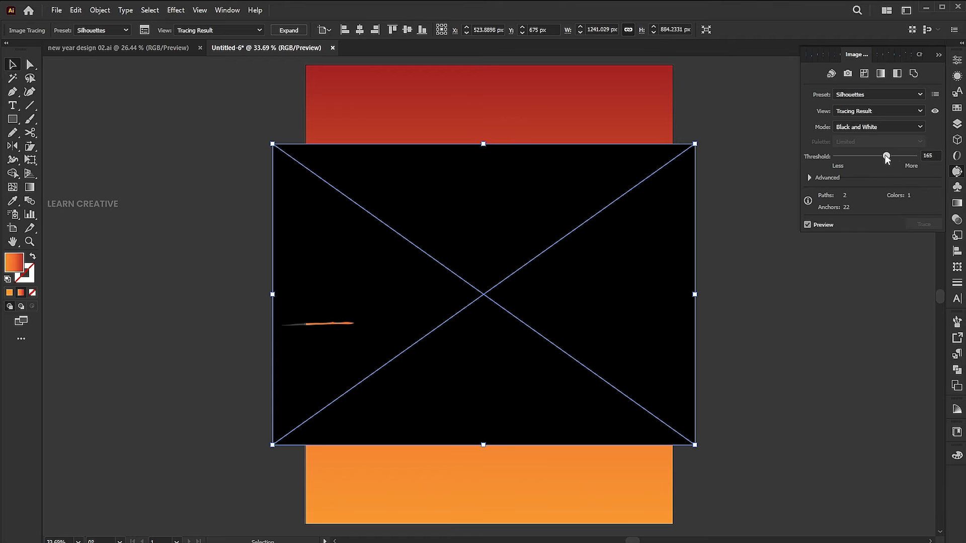
pyautogui.moveTo(885, 155); pyautogui.dragTo(862, 156)
pyautogui.write('100')
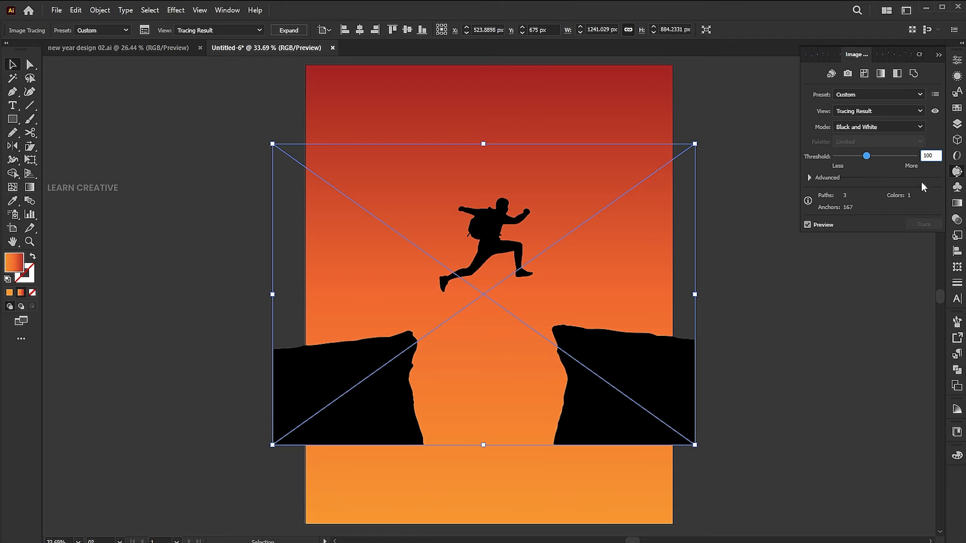
pyautogui.press('Return')
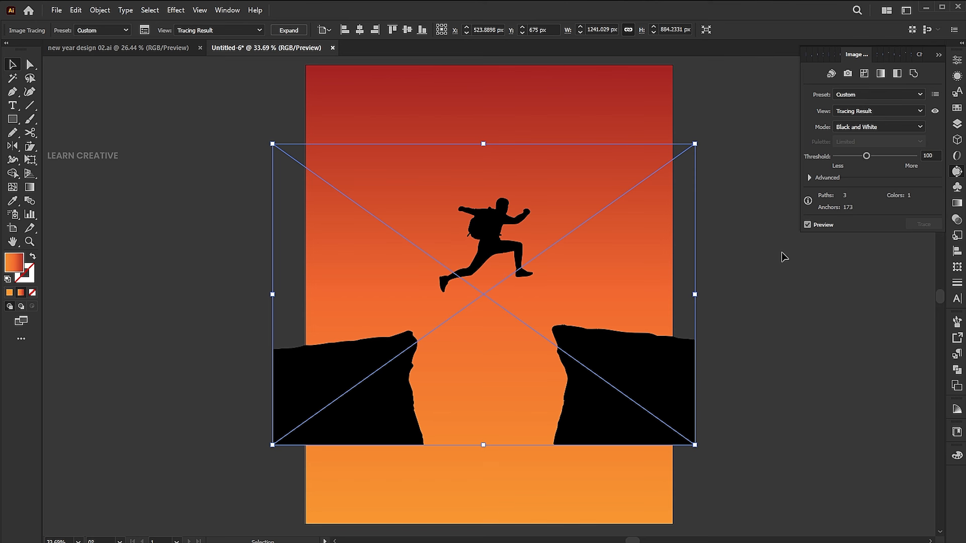
# - Expand the tracing and ungroup it into separate figure and cliff shapes
pyautogui.click(288, 31)
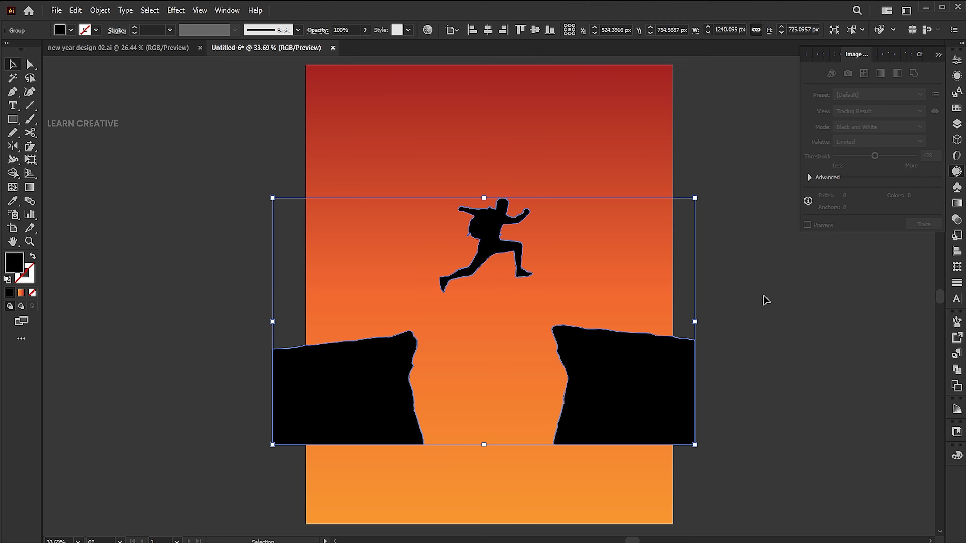
pyautogui.rightClick(491, 226)
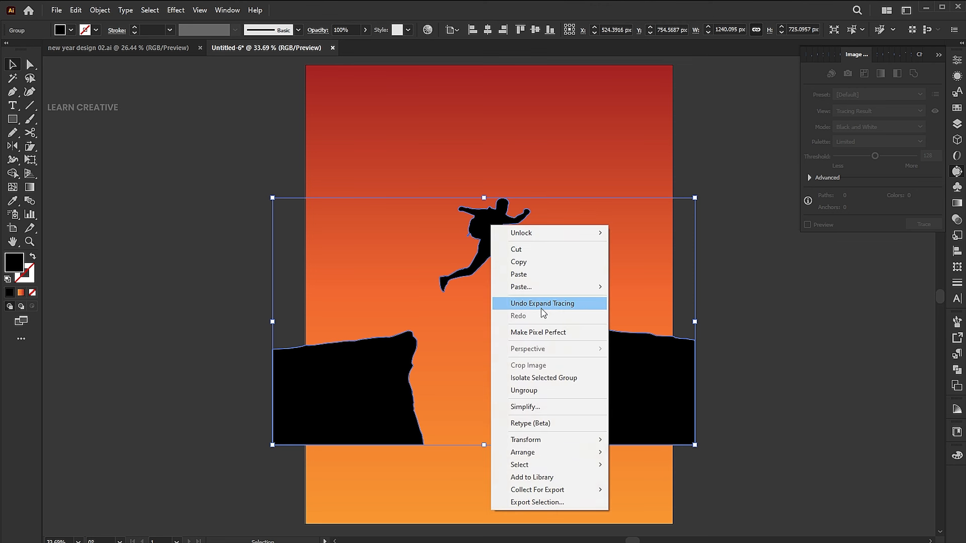
pyautogui.click(536, 391)
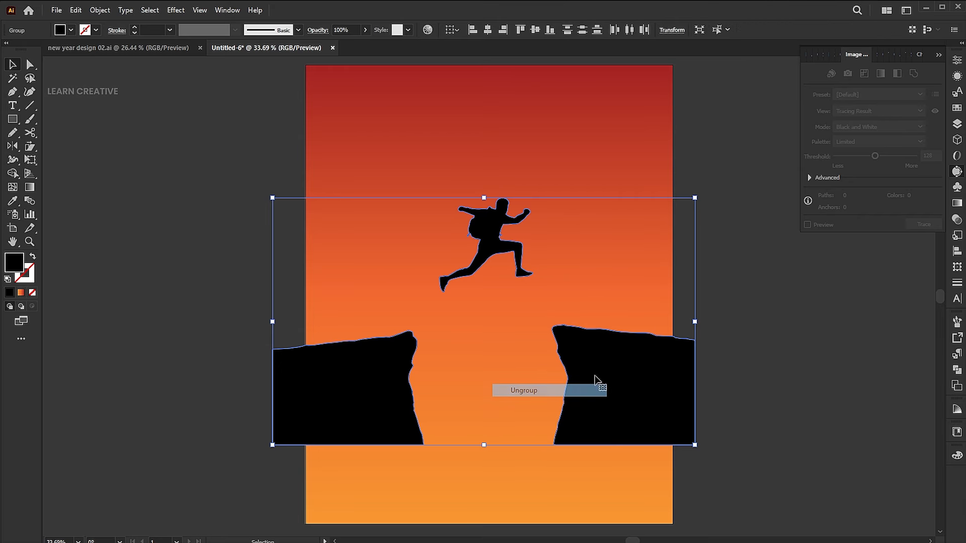
pyautogui.click(767, 350)
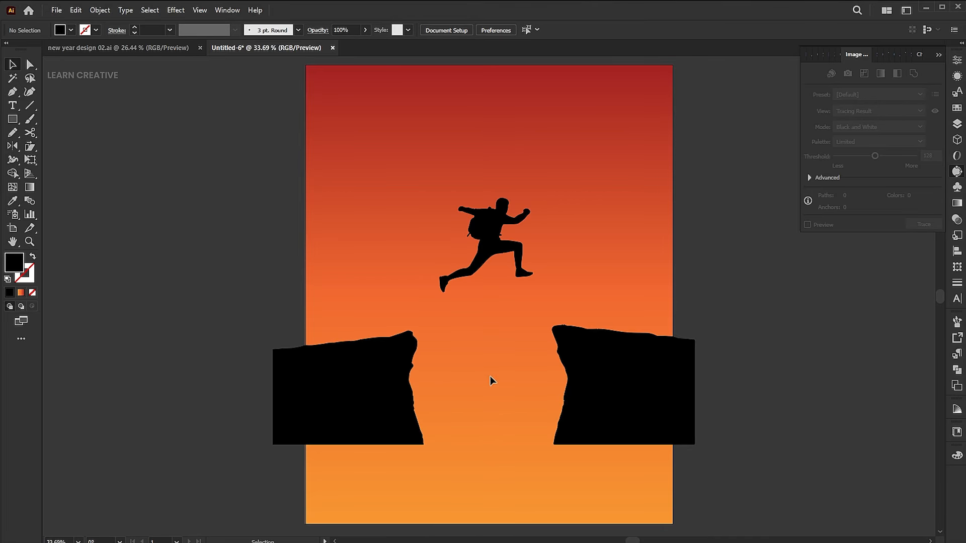
# - Move both cliffs inward and rotate the left cliff clockwise until its upper edge is roughly level
pyautogui.moveTo(347, 387); pyautogui.dragTo(373, 388)
pyautogui.moveTo(685, 390); pyautogui.dragTo(665, 388)
pyautogui.click(394, 380)
pyautogui.moveTo(459, 327); pyautogui.dragTo(490, 335)
pyautogui.moveTo(430, 364); pyautogui.dragTo(423, 358)
# - Rotate the right cliff counterclockwise until its upper edge is roughly level and reposition it at the artboard's right edge
pyautogui.click(595, 353)
pyautogui.moveTo(682, 320); pyautogui.dragTo(680, 303)
pyautogui.moveTo(653, 363); pyautogui.dragTo(661, 368)
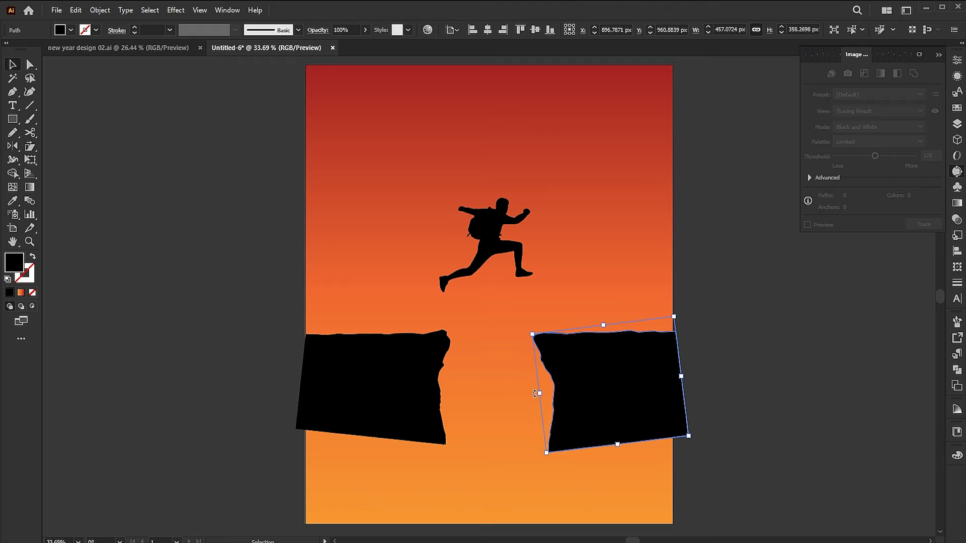
# - Enlarge the right cliff to about 498 × 391 px and the left cliff to about 486 × 362 px, narrowing the gap
pyautogui.moveTo(532, 333); pyautogui.dragTo(523, 318)
pyautogui.click(445, 339)
pyautogui.moveTo(456, 331); pyautogui.dragTo(518, 324)
pyautogui.click(553, 342)
pyautogui.click(446, 349)
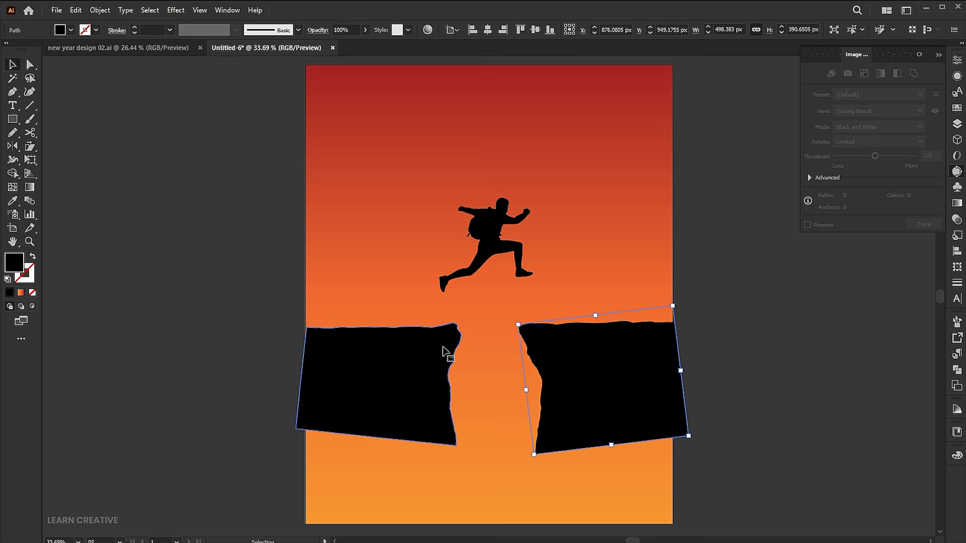
# - Scale the jumping figure down to about 248 × 250 px above the gap
pyautogui.click(490, 247)
pyautogui.moveTo(533, 198); pyautogui.dragTo(528, 202)
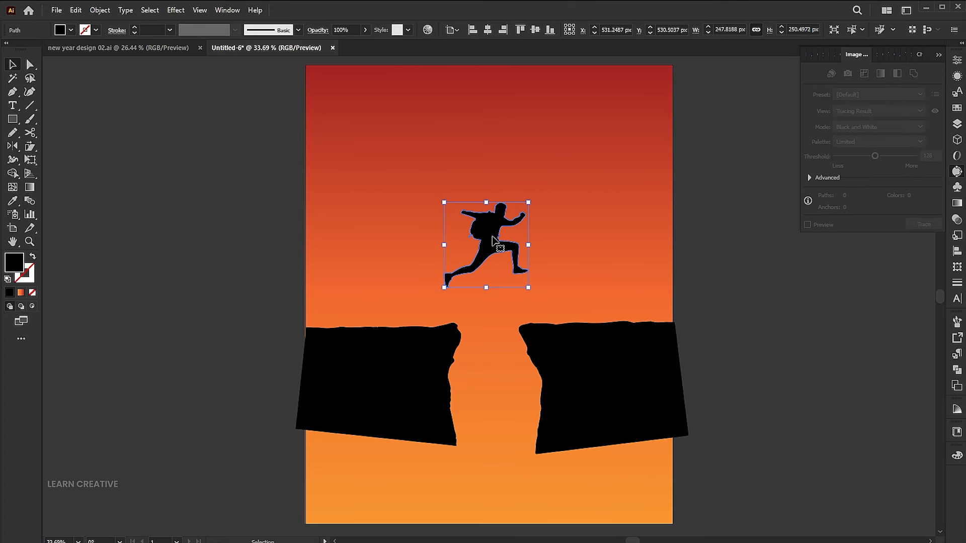
pyautogui.click(690, 316)
# - Select the left cliff for Pencil tool editing, accepting the tool options with Edit selected paths within 6 pixels
pyautogui.click(410, 352)
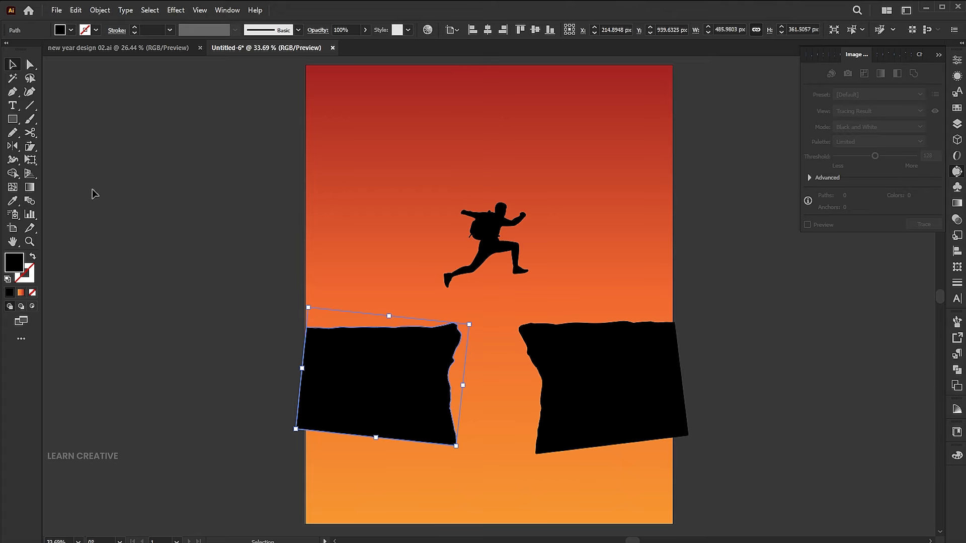
pyautogui.click(14, 134)
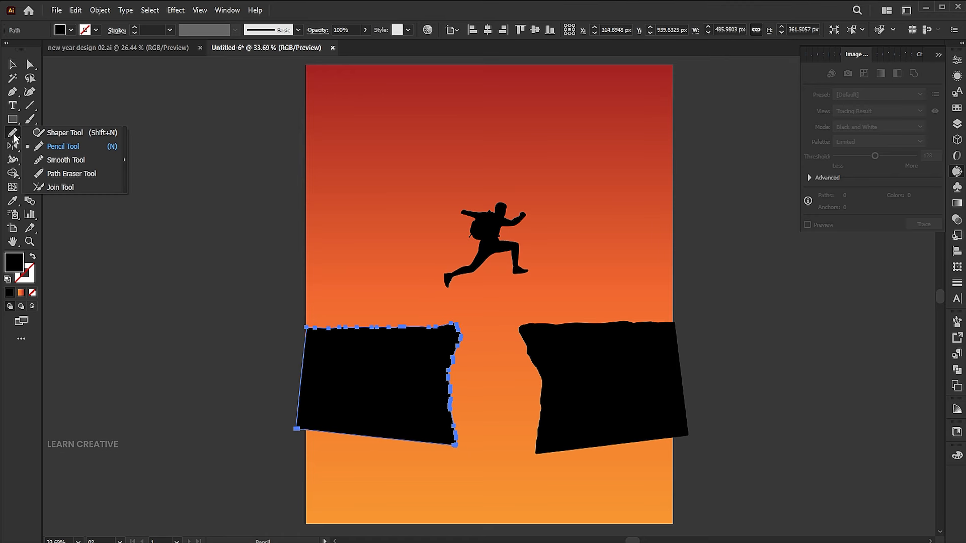
pyautogui.click(62, 146)
pyautogui.doubleClick(13, 133)
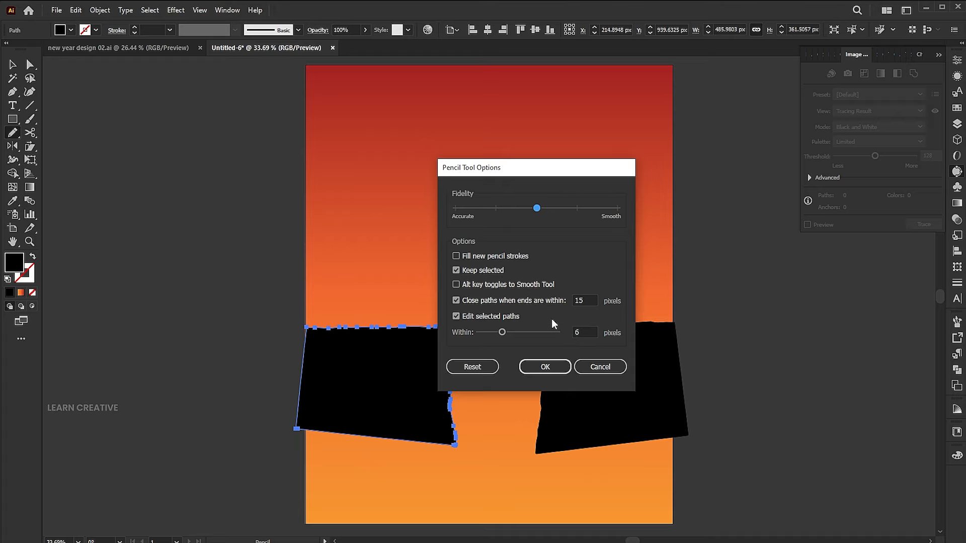
pyautogui.click(546, 367)
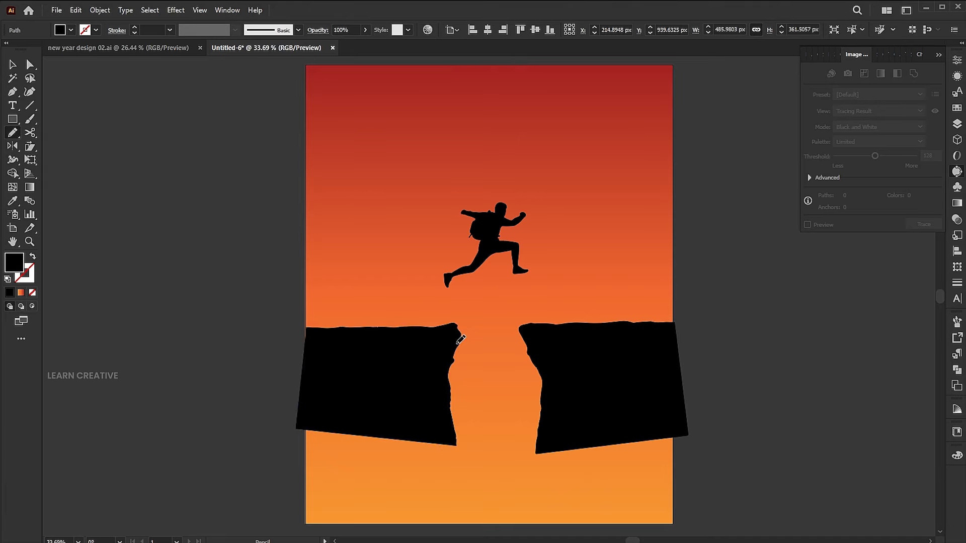
# - Redraw the left cliff's outline with the Pencil tool as a jagged slope running down to its lower-left corner
pyautogui.moveTo(474, 371); pyautogui.dragTo(525, 302)
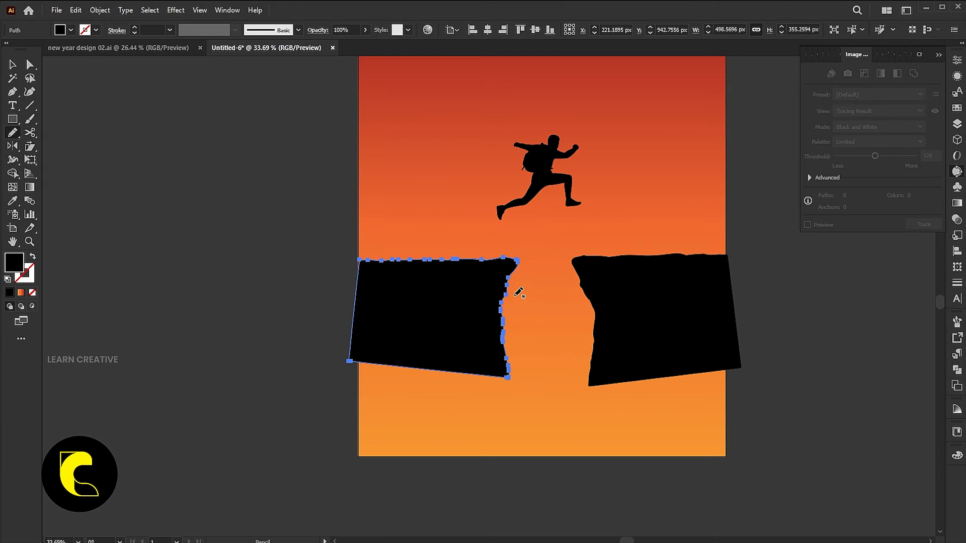
pyautogui.moveTo(512, 273)
pyautogui.mouseDown()
pyautogui.moveTo(425, 374)
pyautogui.moveTo(367, 413)
pyautogui.moveTo(347, 314)
pyautogui.moveTo(348, 277)
pyautogui.moveTo(366, 257)
pyautogui.mouseUp()
pyautogui.press('v')
pyautogui.click(788, 391)
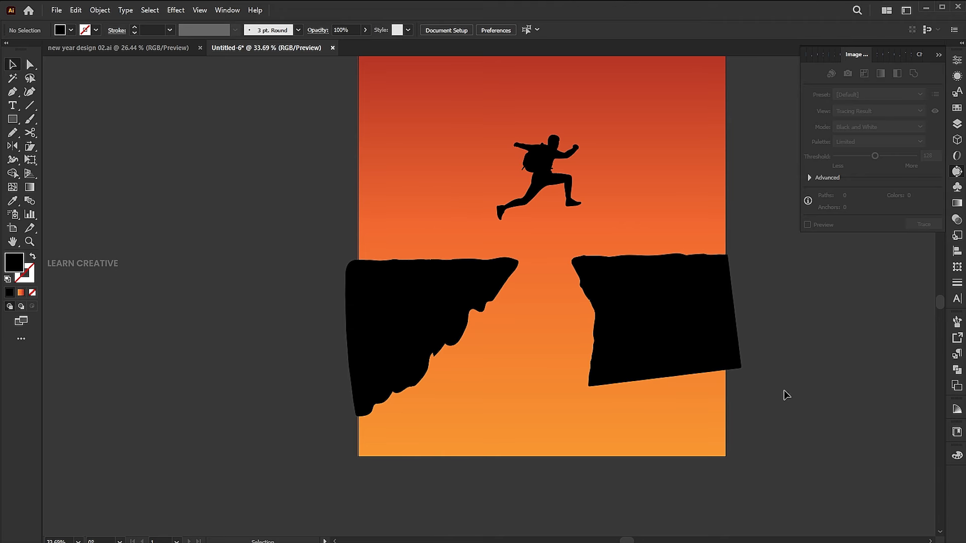
# - Smooth the left cliff's slope with the Pencil tool, redrawing its middle section and the stretch below the overhanging tip
pyautogui.click(446, 334)
pyautogui.press('n')
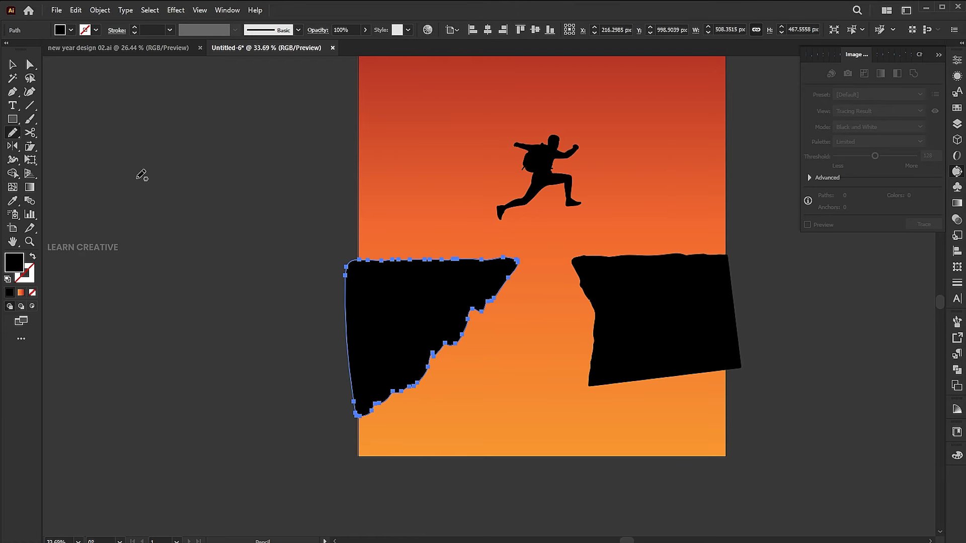
pyautogui.moveTo(430, 362); pyautogui.dragTo(475, 314)
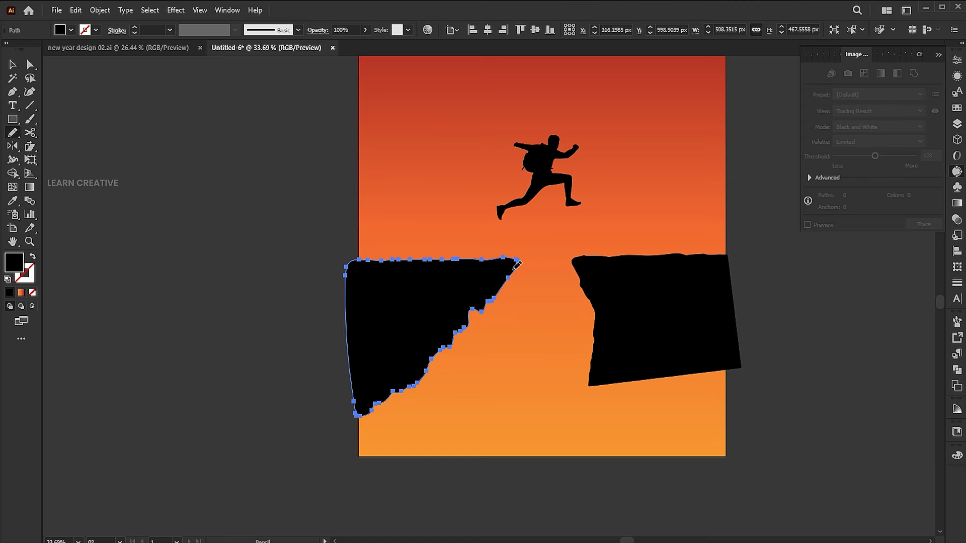
pyautogui.moveTo(517, 265); pyautogui.dragTo(456, 333)
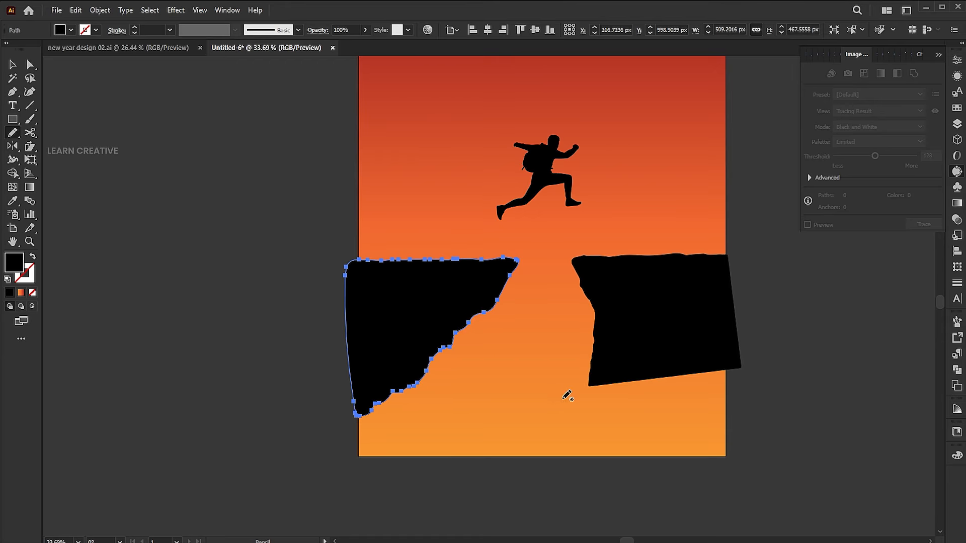
# - Redraw the right cliff's outline with the Pencil tool as a jagged slope running down to its lower-right corner
pyautogui.press('v')
pyautogui.click(686, 316)
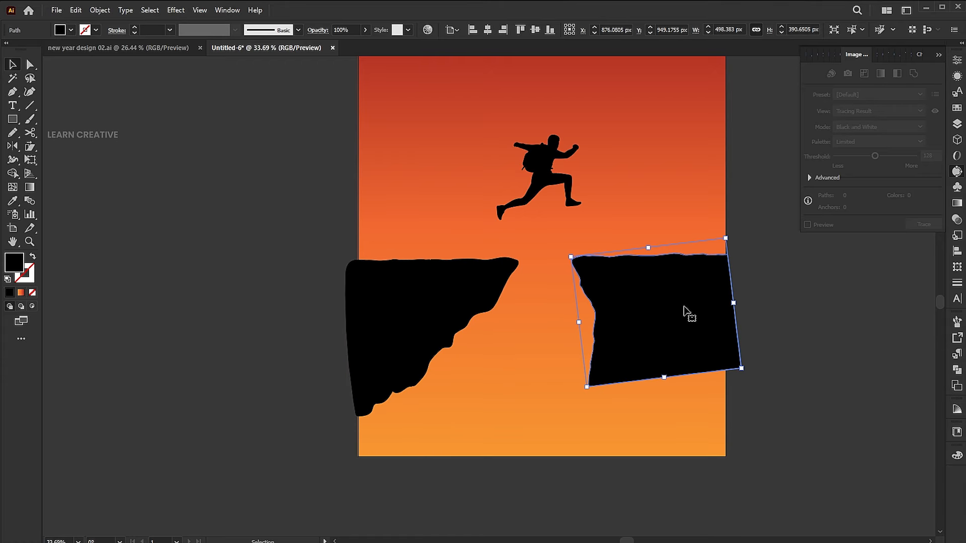
pyautogui.press('n')
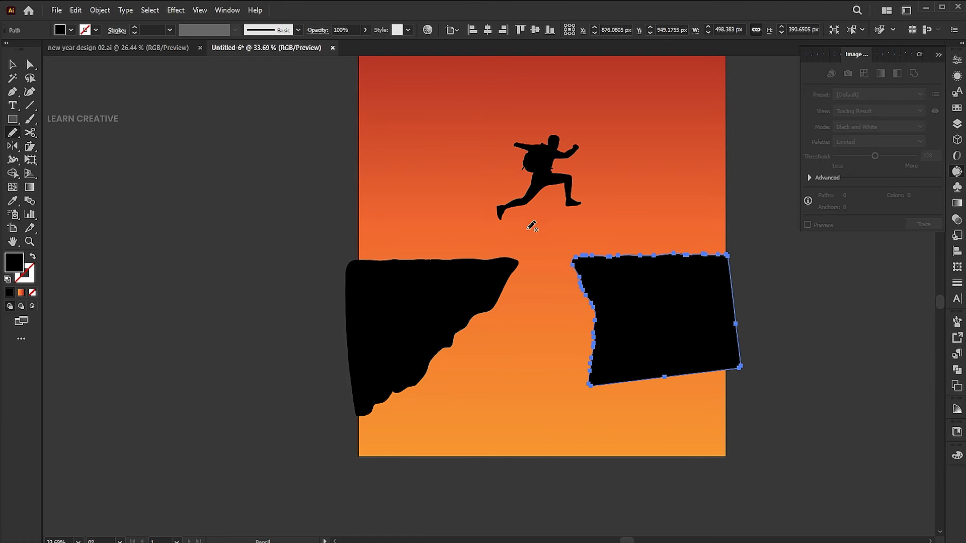
pyautogui.moveTo(583, 255)
pyautogui.mouseDown()
pyautogui.moveTo(584, 281)
pyautogui.moveTo(621, 328)
pyautogui.moveTo(715, 400)
pyautogui.moveTo(740, 356)
pyautogui.moveTo(736, 324)
pyautogui.mouseUp()
pyautogui.press('v')
pyautogui.click(777, 316)
# - Refine the right cliff's slope with the Pencil tool, simplifying its jagged edge below the overhanging tip
pyautogui.click(713, 328)
pyautogui.click(16, 135)
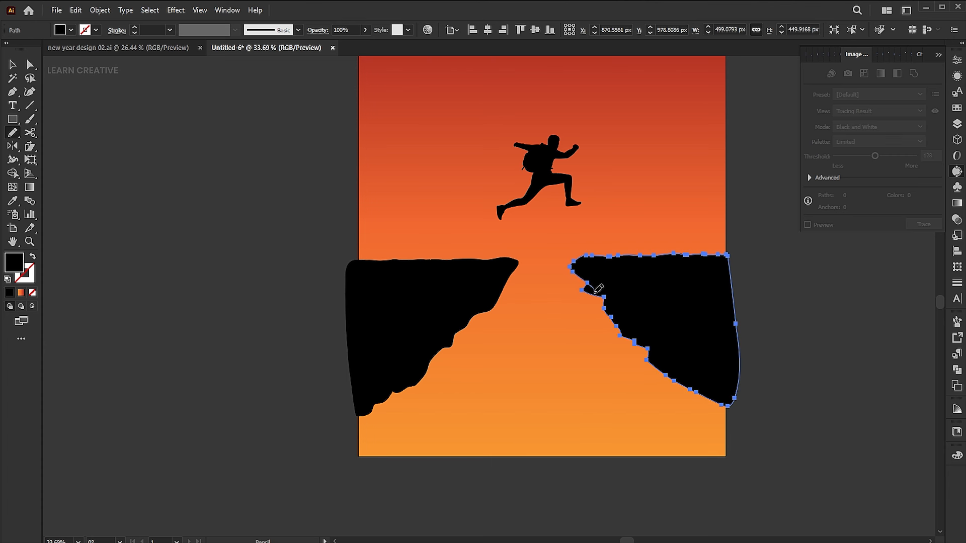
pyautogui.moveTo(680, 377); pyautogui.dragTo(683, 379)
pyautogui.press('v')
pyautogui.click(789, 352)
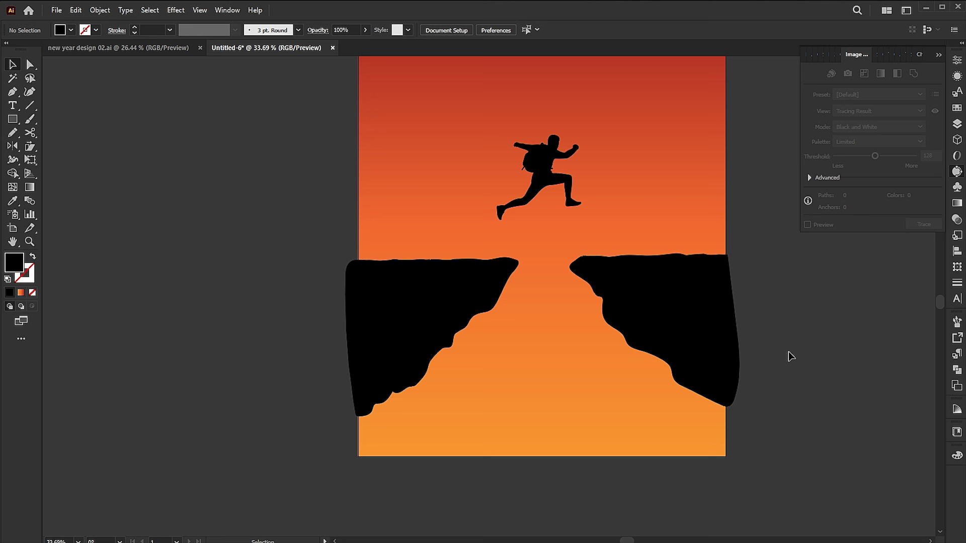
# - Erase the parts of both cliffs that extend past the artboard's left and right edges
pyautogui.click(706, 331)
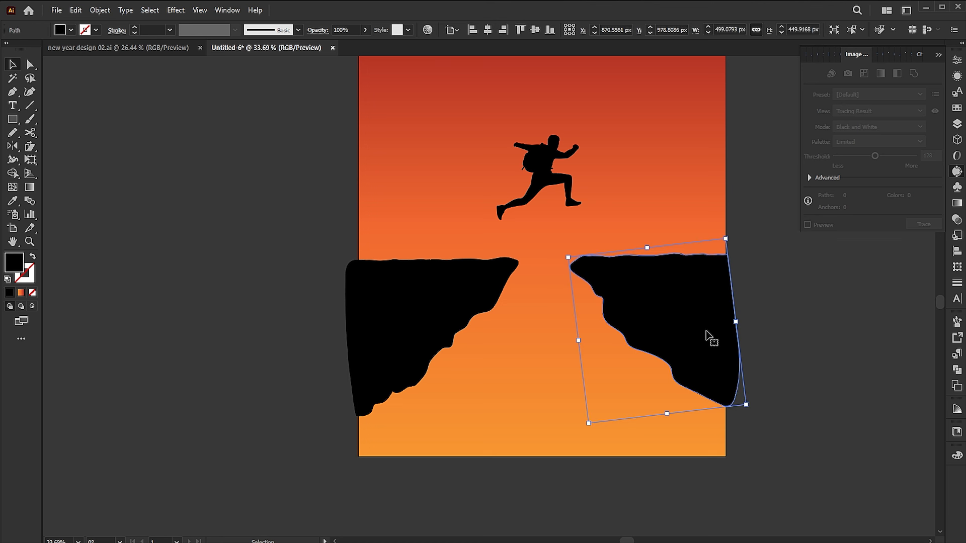
pyautogui.click(382, 293)
pyautogui.hotkey('shift', 'e')
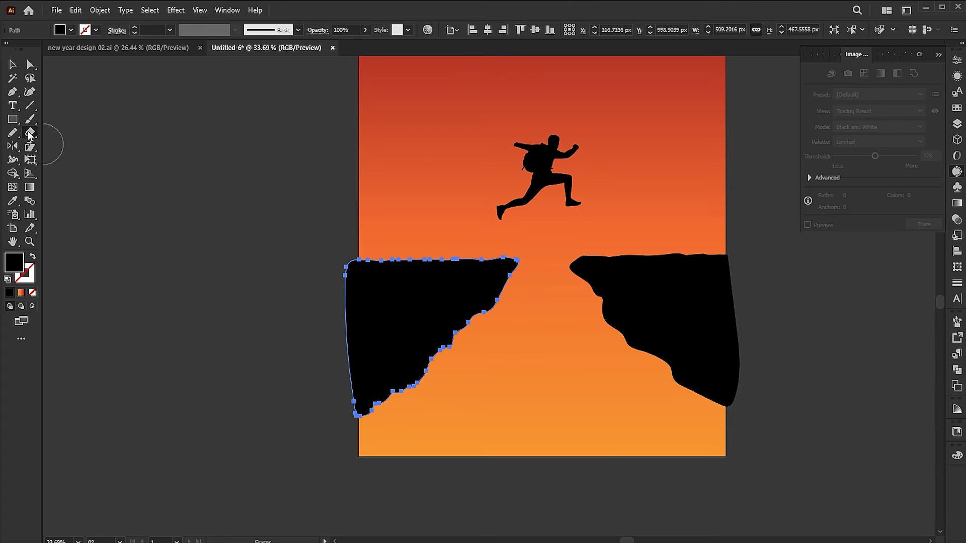
pyautogui.moveTo(257, 157)
pyautogui.mouseDown()
pyautogui.moveTo(330, 338)
pyautogui.moveTo(357, 459)
pyautogui.mouseUp()
pyautogui.keyDown('ctrl'); pyautogui.click(709, 318); pyautogui.keyUp('ctrl')
pyautogui.moveTo(758, 188); pyautogui.dragTo(726, 462)
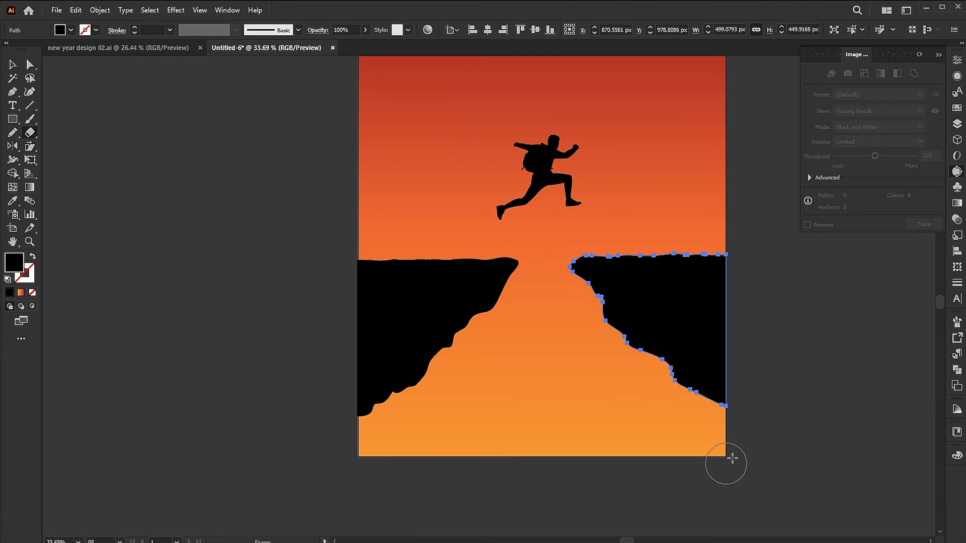
pyautogui.press('v')
pyautogui.click(797, 349)
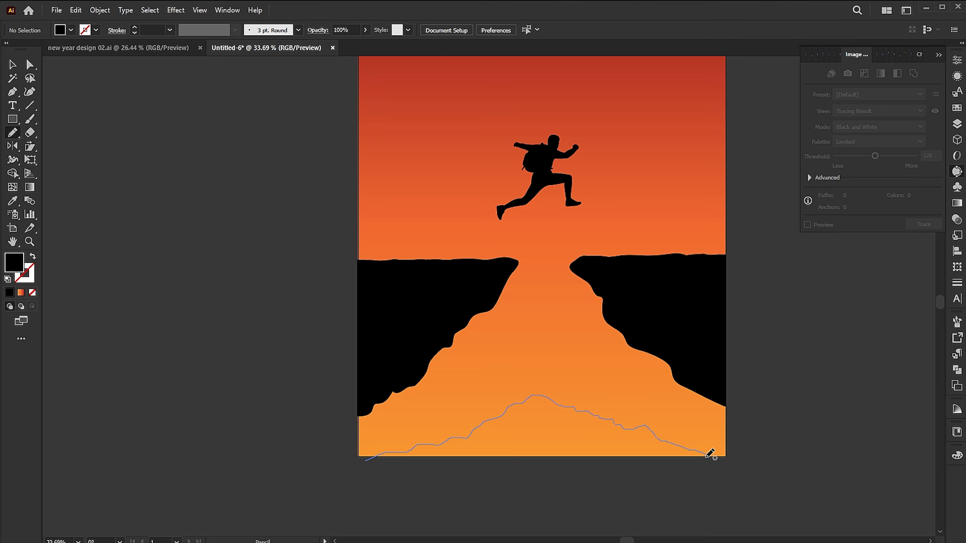
# - Draw a jagged hill across the artboard's bottom with the Pencil tool, fill it black like the cliffs and widen it to about 965 × 219 px
pyautogui.moveTo(376, 457); pyautogui.dragTo(383, 454)
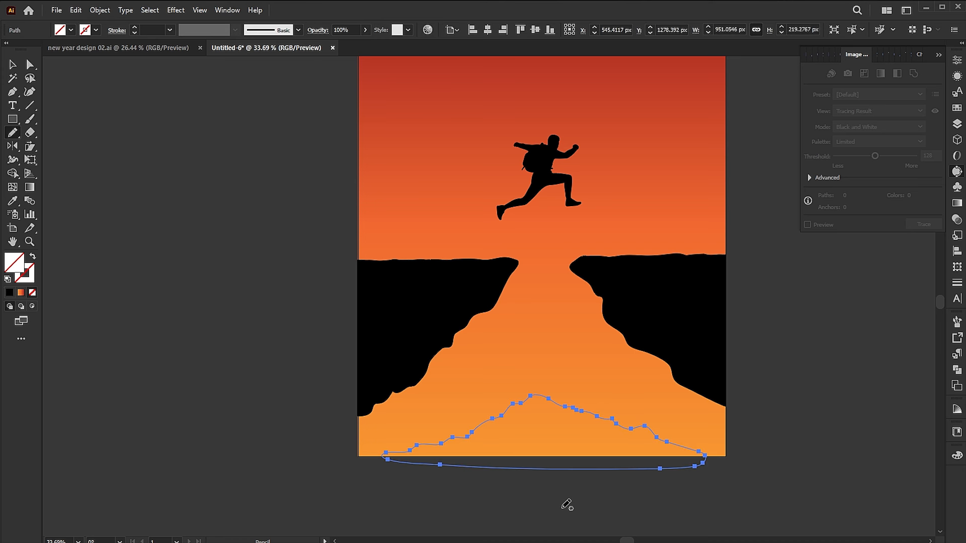
pyautogui.press('v')
pyautogui.click(13, 200)
pyautogui.click(443, 314)
pyautogui.press('v')
pyautogui.moveTo(380, 432); pyautogui.dragTo(376, 432)
pyautogui.moveTo(562, 446); pyautogui.dragTo(565, 448)
# - Erase the part of the hill below the artboard and align the hill to the artboard's bottom edge
pyautogui.hotkey('shift', 'e')
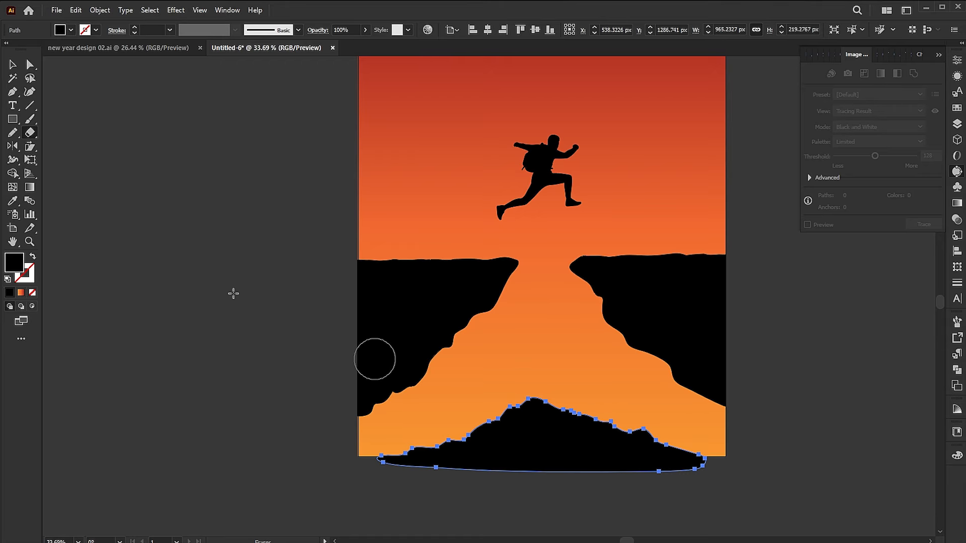
pyautogui.moveTo(794, 521)
pyautogui.mouseDown()
pyautogui.moveTo(362, 478)
pyautogui.moveTo(346, 457)
pyautogui.mouseUp()
pyautogui.press('v')
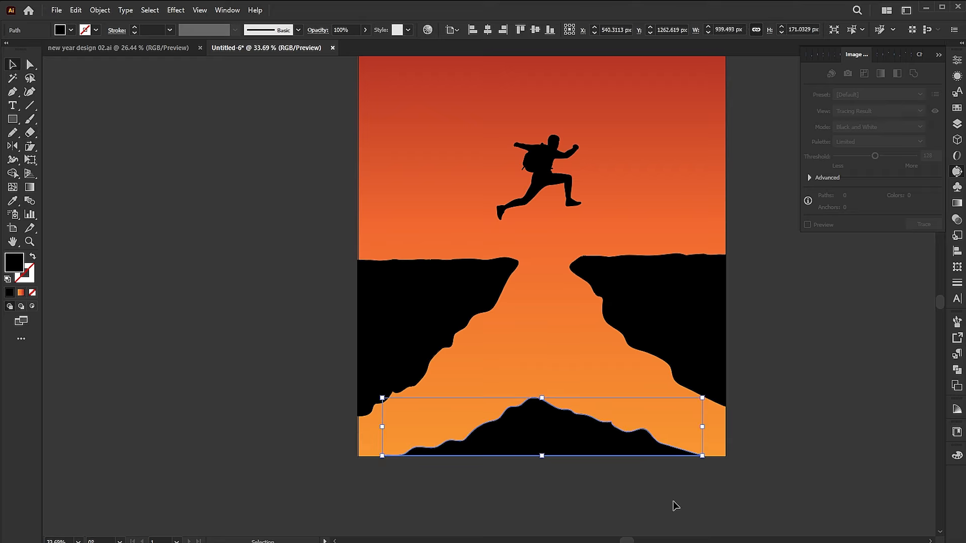
pyautogui.click(673, 505)
pyautogui.click(562, 442)
pyautogui.click(549, 30)
pyautogui.click(835, 319)
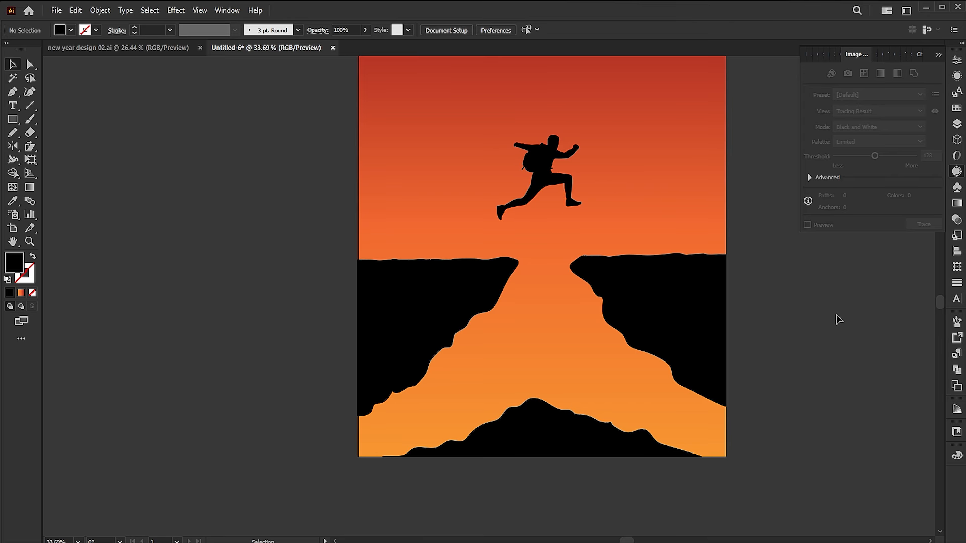
# - Add the text "2025" in Montserrat to the left of the jumping figure and enlarge it to about 146 pt
pyautogui.hotkey('ctrl', '0')
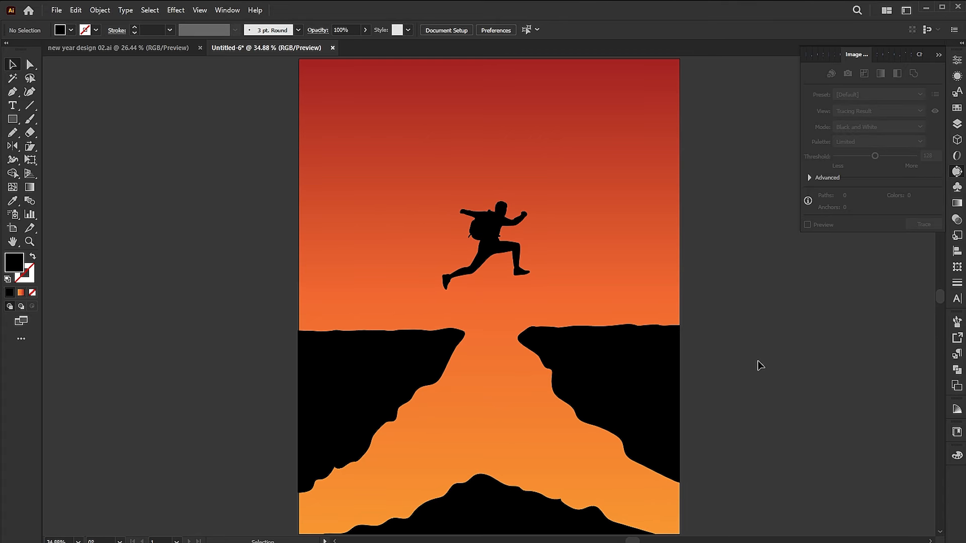
pyautogui.press('t')
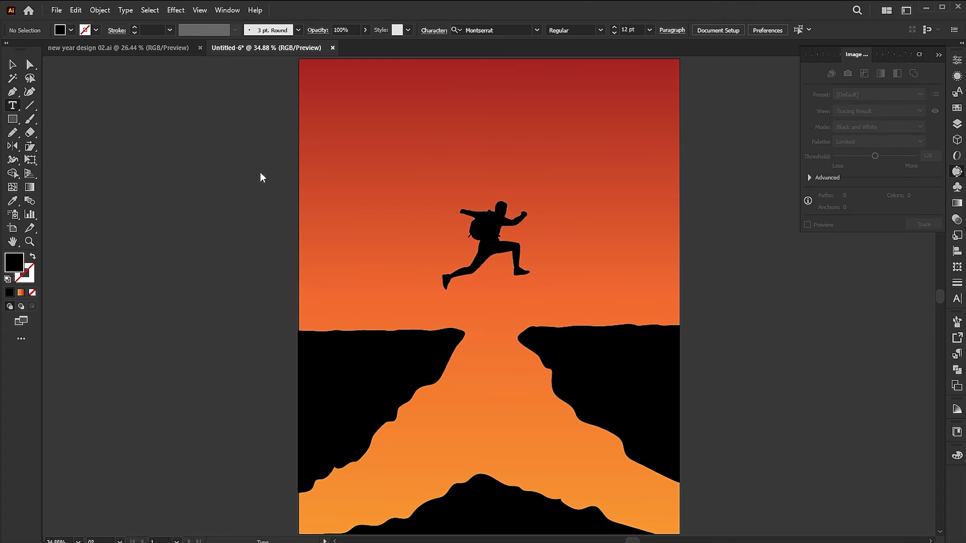
pyautogui.click(362, 180)
pyautogui.write('2021')
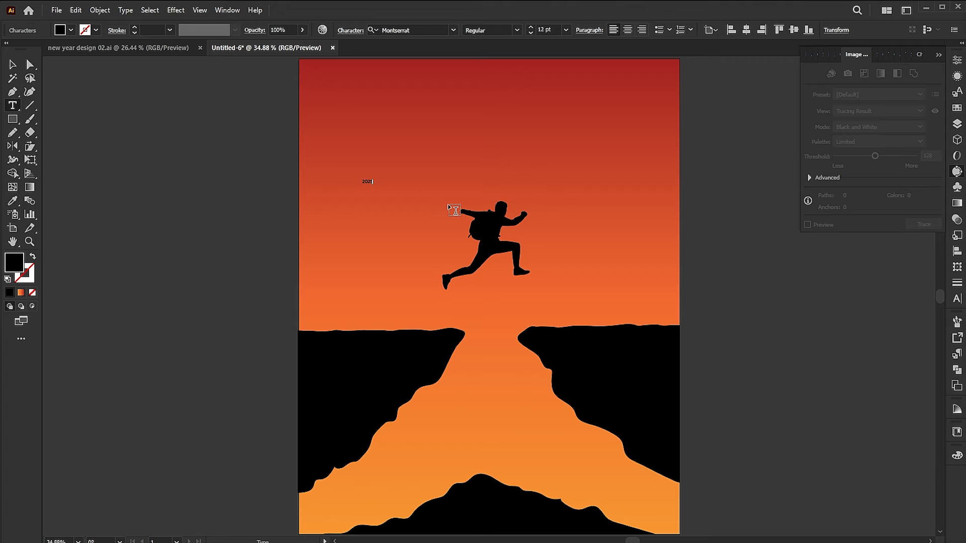
pyautogui.press('Escape')
pyautogui.moveTo(372, 186); pyautogui.dragTo(428, 204)
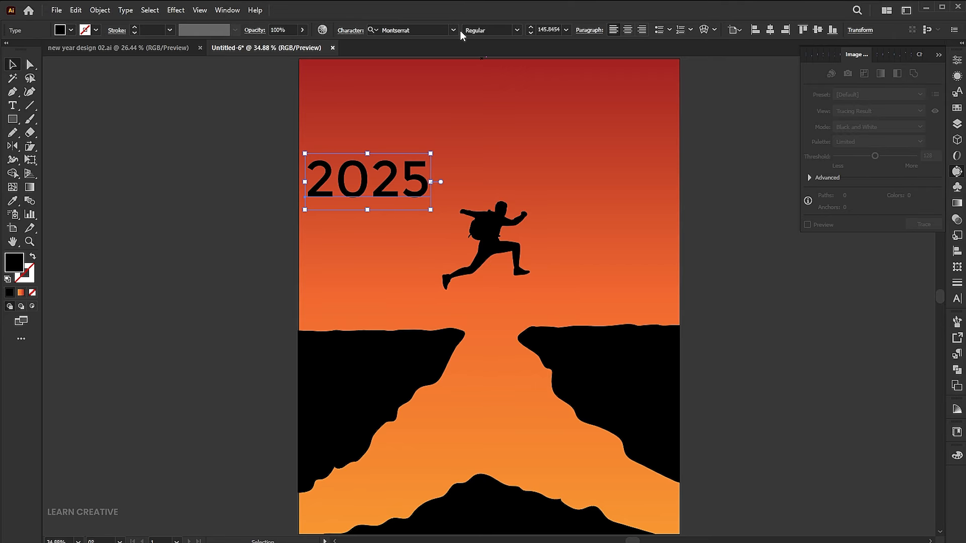
# - Set the 2025 text to Bold and place it standing on top of the left cliff
pyautogui.click(518, 30)
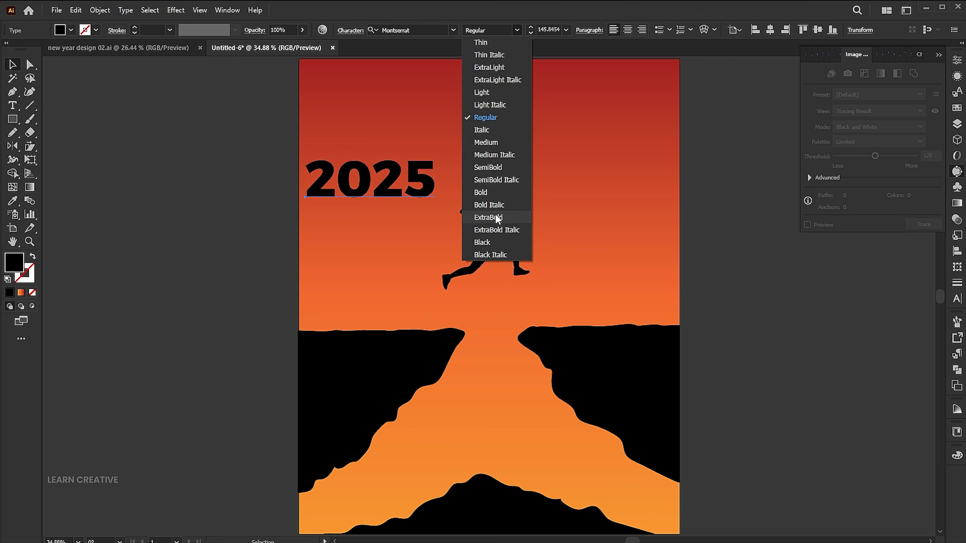
pyautogui.click(490, 191)
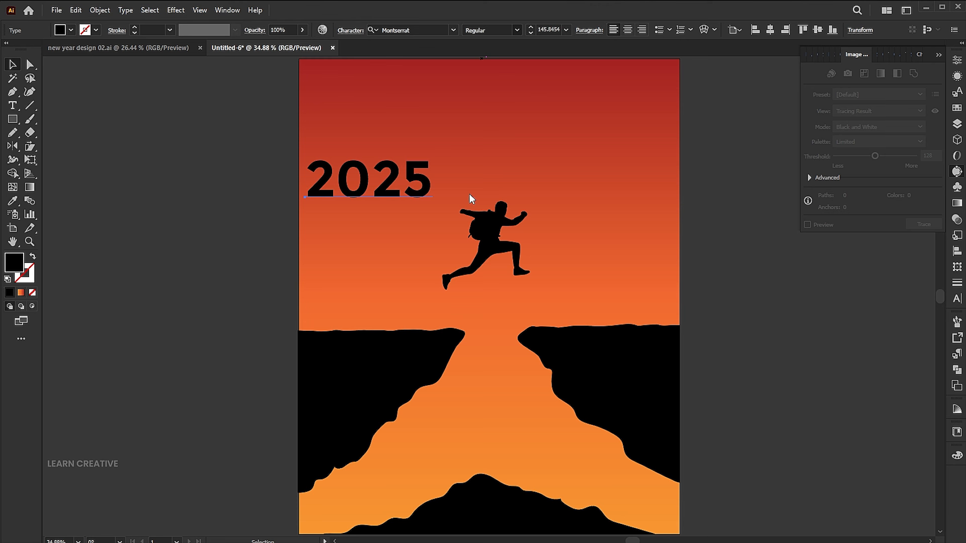
pyautogui.moveTo(407, 179); pyautogui.dragTo(419, 312)
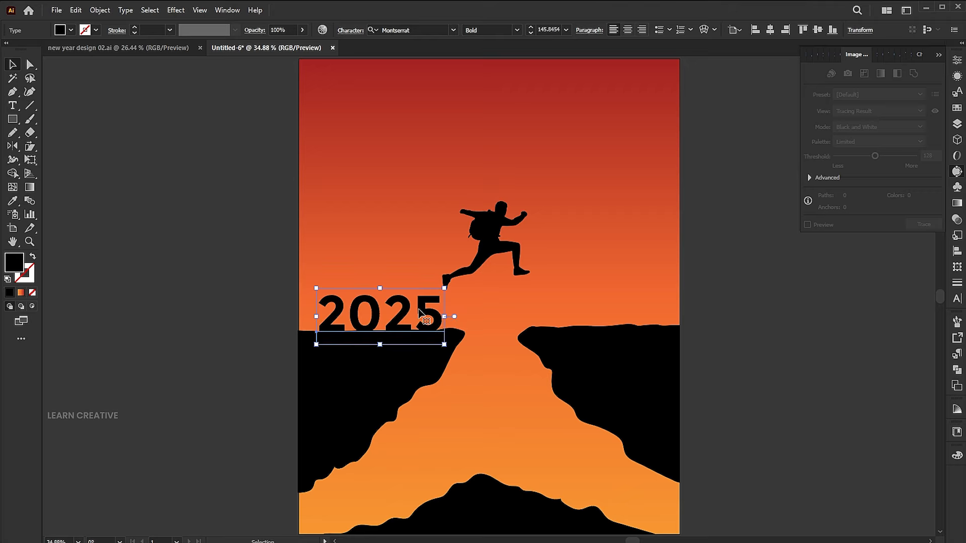
# - Duplicate the 2025 text onto the right cliff and change the copy to "2026"
pyautogui.moveTo(403, 309); pyautogui.dragTo(654, 307)
pyautogui.press('t')
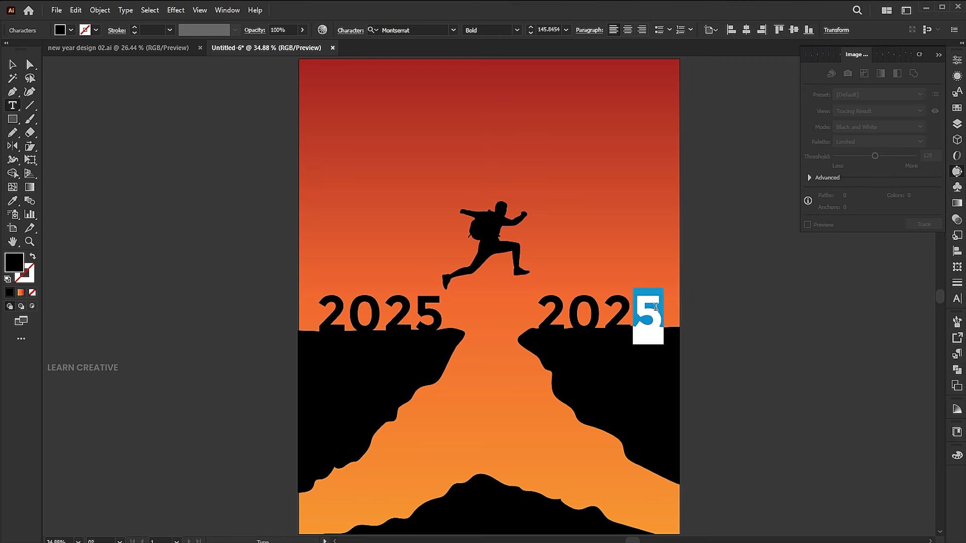
pyautogui.write('6')
pyautogui.click(14, 66)
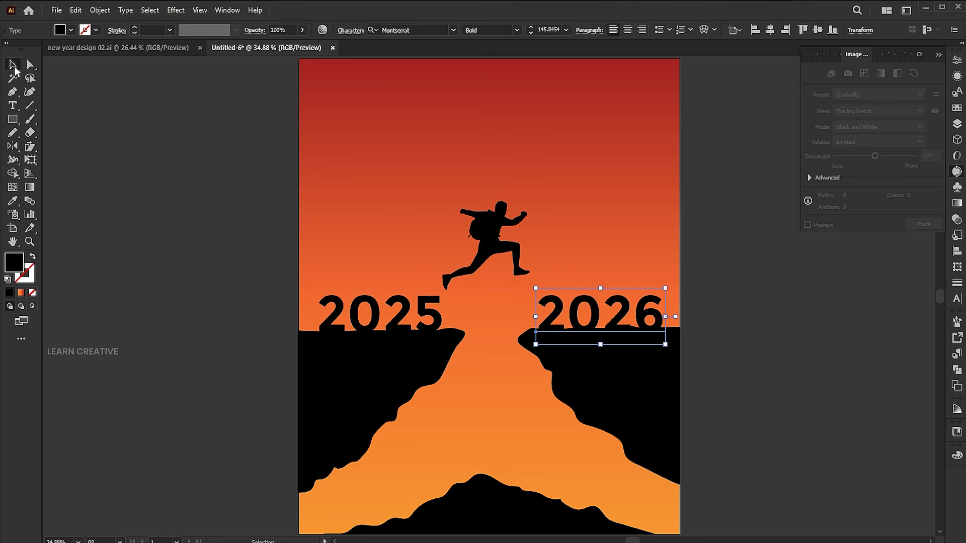
# - Convert the 2025 text to outlines
pyautogui.rightClick(415, 325)
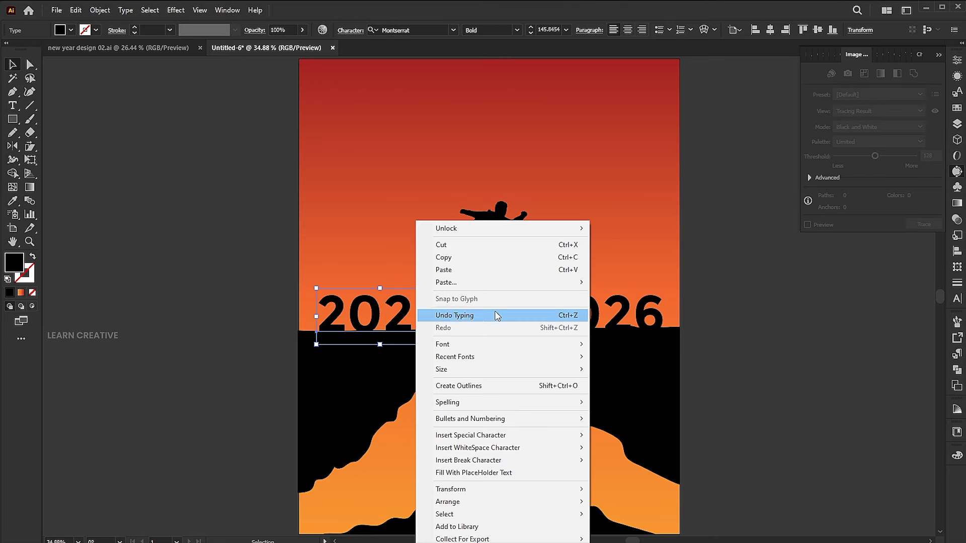
pyautogui.click(477, 385)
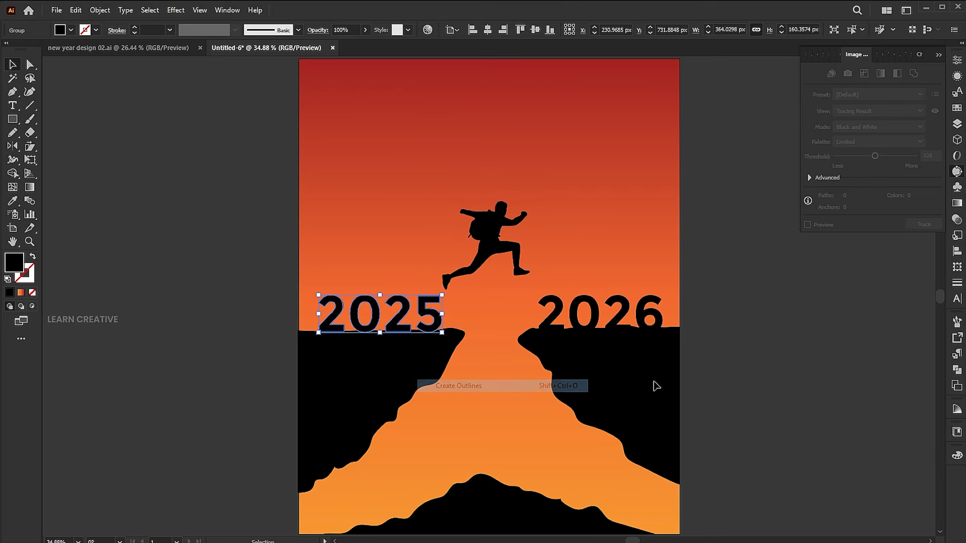
pyautogui.click(778, 386)
# - Isolate the 5 of 2025 and tilt it clockwise towards the gap, keeping it resting on the left cliff
pyautogui.doubleClick(436, 320)
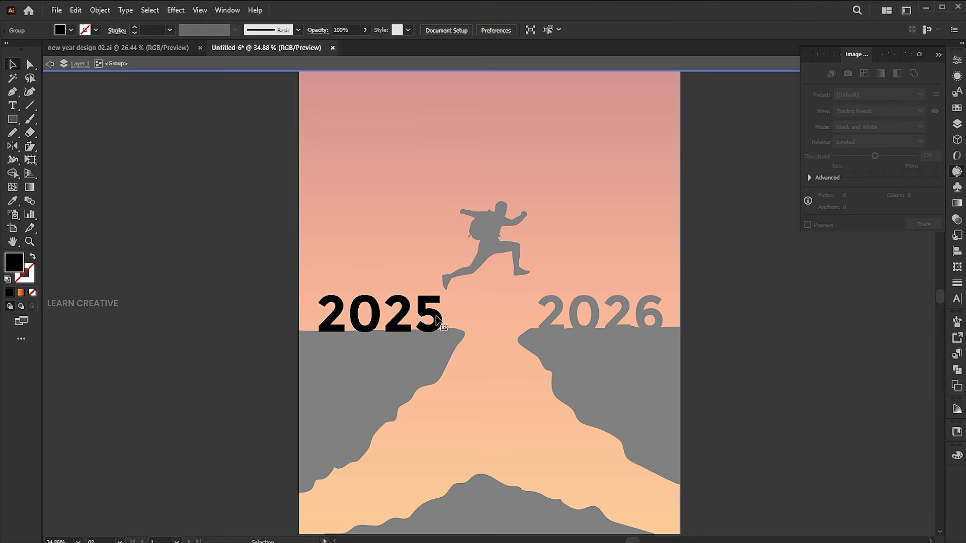
pyautogui.click(434, 322)
pyautogui.press('z')
pyautogui.moveTo(427, 299); pyautogui.dragTo(558, 300)
pyautogui.press('v')
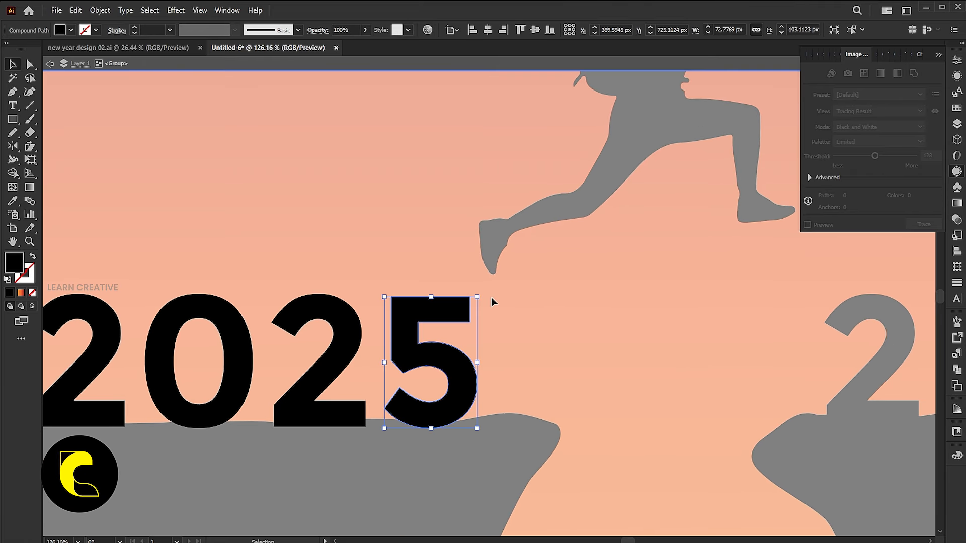
pyautogui.moveTo(491, 299); pyautogui.dragTo(496, 335)
pyautogui.moveTo(464, 327); pyautogui.dragTo(471, 329)
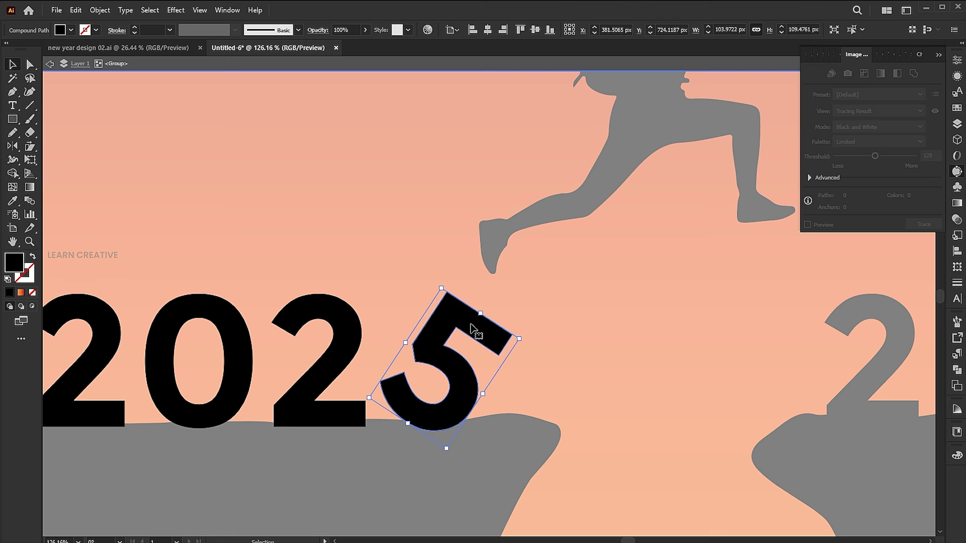
pyautogui.doubleClick(557, 301)
# - Scale the jumping figure down to about 238 × 240 px and raise it slightly above the gap
pyautogui.press('z')
pyautogui.moveTo(498, 270); pyautogui.dragTo(452, 267)
pyautogui.moveTo(584, 265); pyautogui.dragTo(526, 272)
pyautogui.moveTo(578, 303); pyautogui.dragTo(456, 325)
pyautogui.press('v')
pyautogui.click(496, 207)
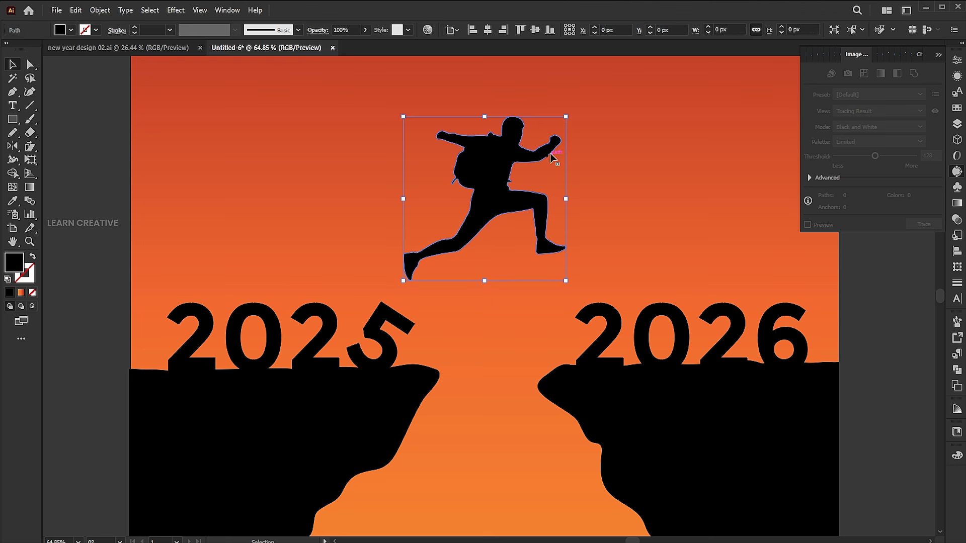
pyautogui.moveTo(565, 116); pyautogui.dragTo(562, 120)
pyautogui.moveTo(493, 197); pyautogui.dragTo(492, 186)
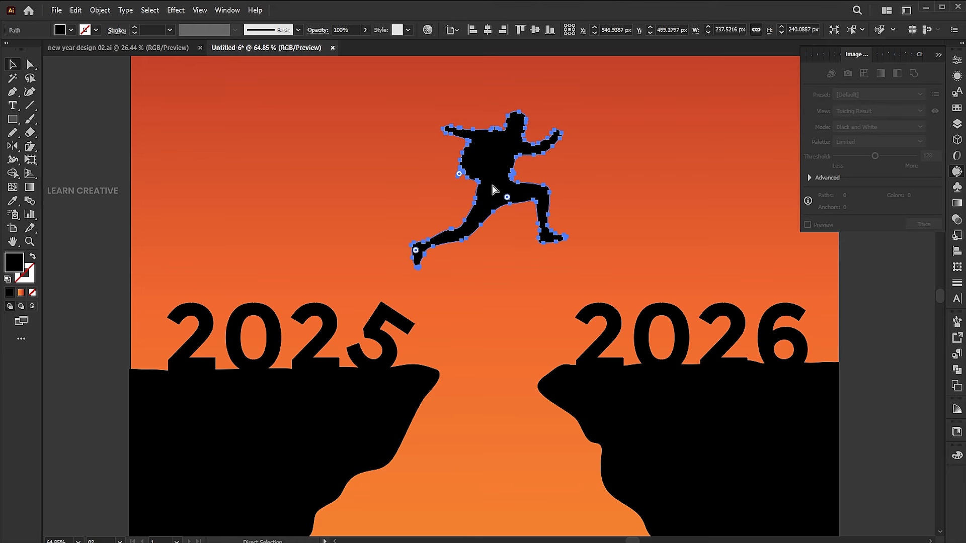
pyautogui.hotkey('ctrl', '0')
pyautogui.click(745, 320)
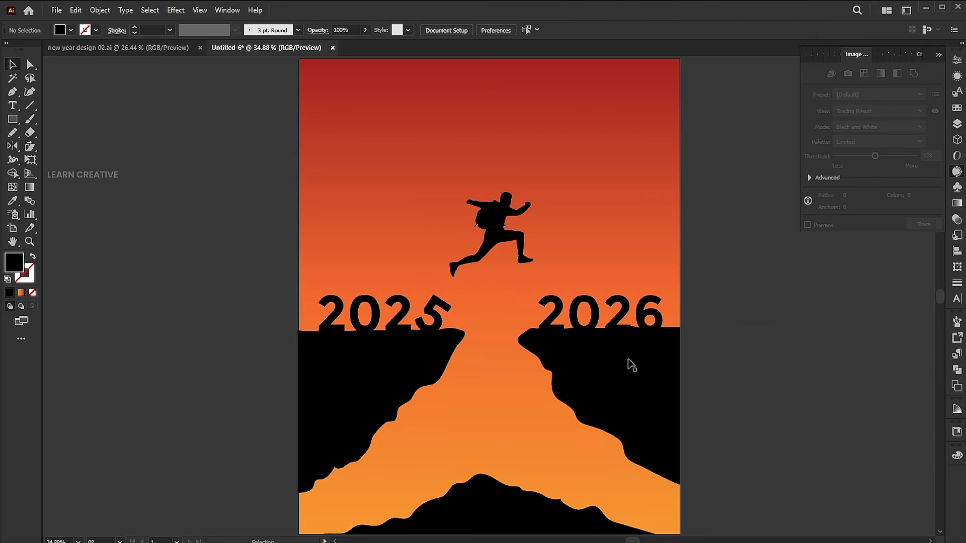
# - Draw a small rock of about 12 × 9 px with the Pencil tool above the left cliff's tip and fill it black like the cliff
pyautogui.moveTo(476, 345); pyautogui.dragTo(547, 312)
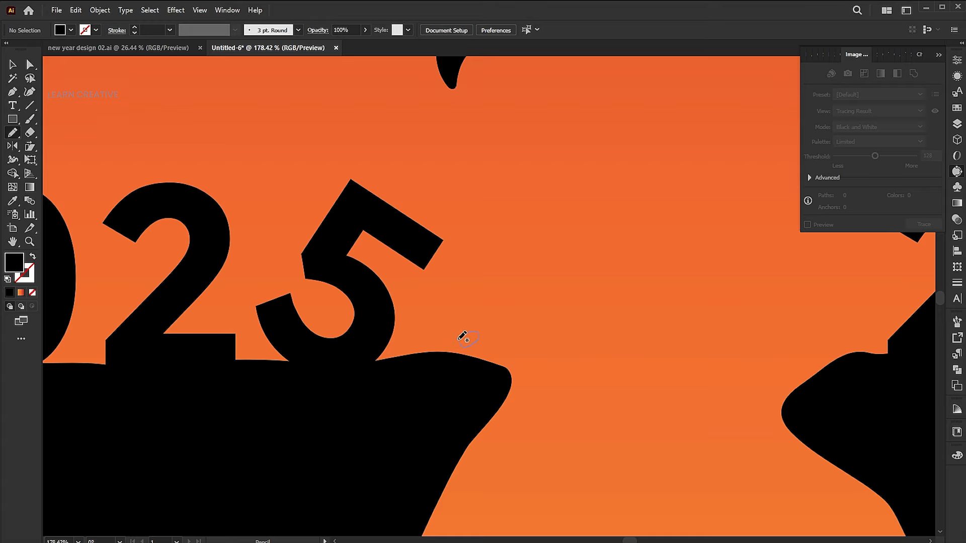
pyautogui.moveTo(461, 336); pyautogui.dragTo(468, 338)
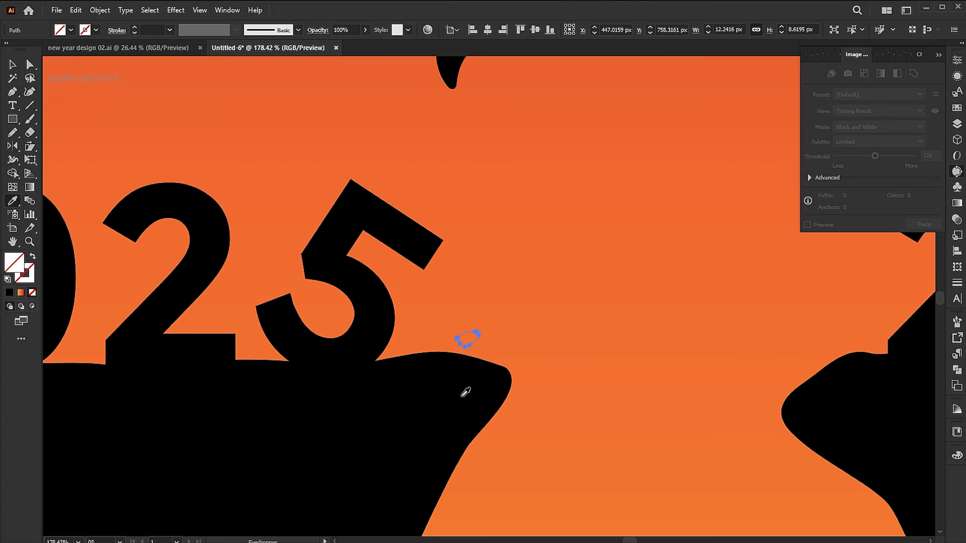
pyautogui.click(464, 379)
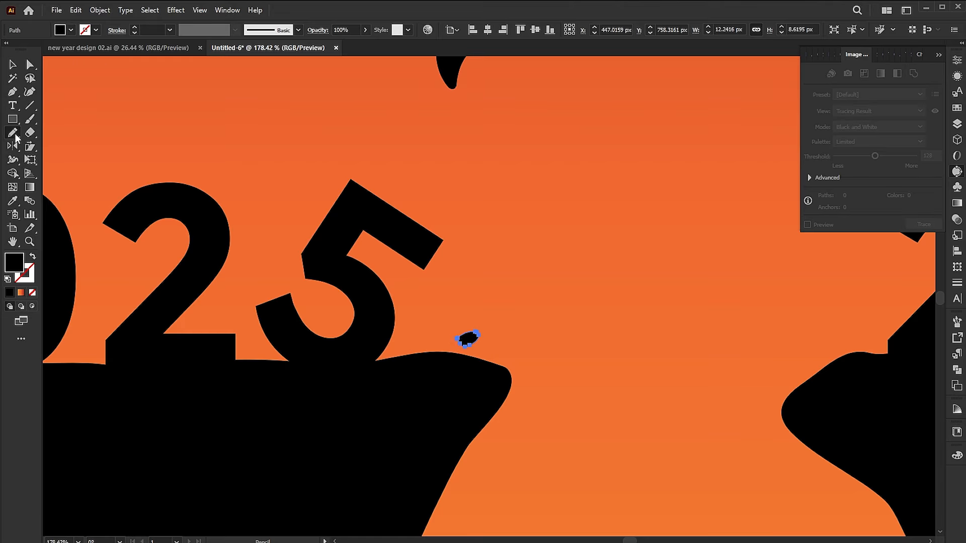
# - Draw a second rock about 6 × 7 px between the 5 and the first rock, fill it black and group both rocks
pyautogui.click(440, 341)
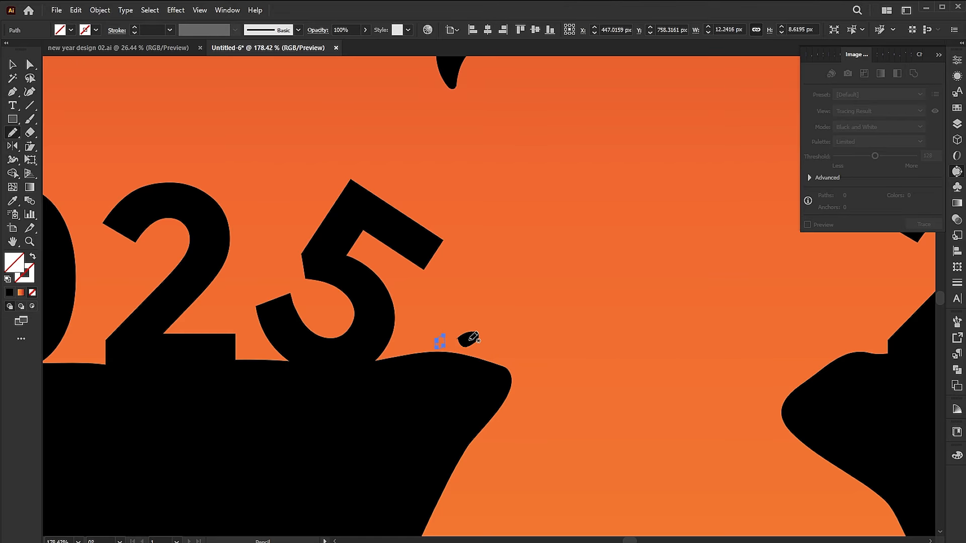
pyautogui.click(472, 339)
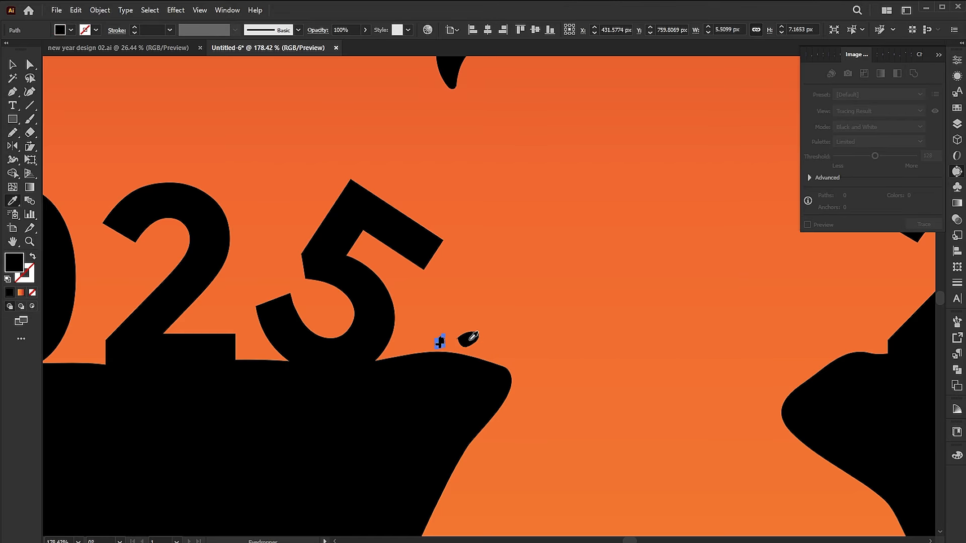
pyautogui.keyDown('shift'); pyautogui.click(470, 339); pyautogui.keyUp('shift')
pyautogui.rightClick(470, 340)
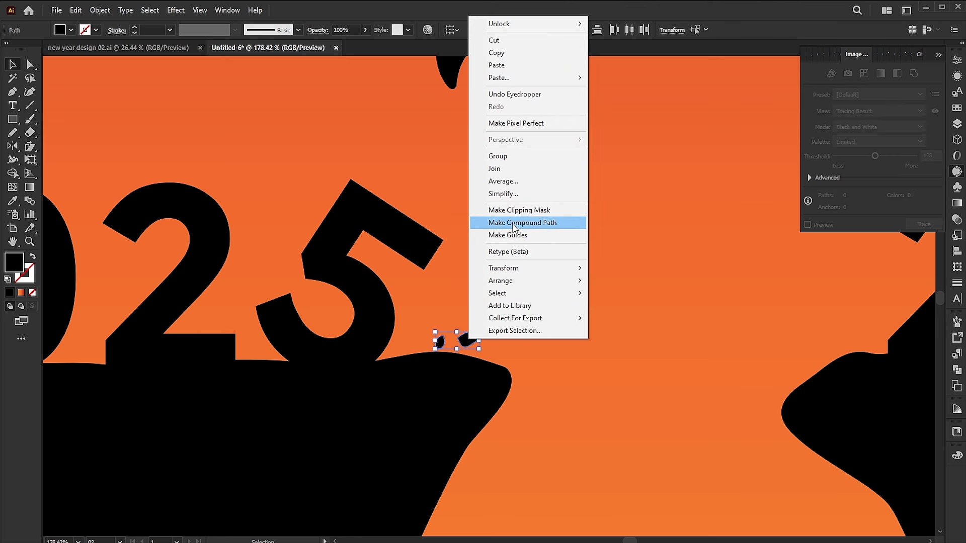
pyautogui.click(510, 156)
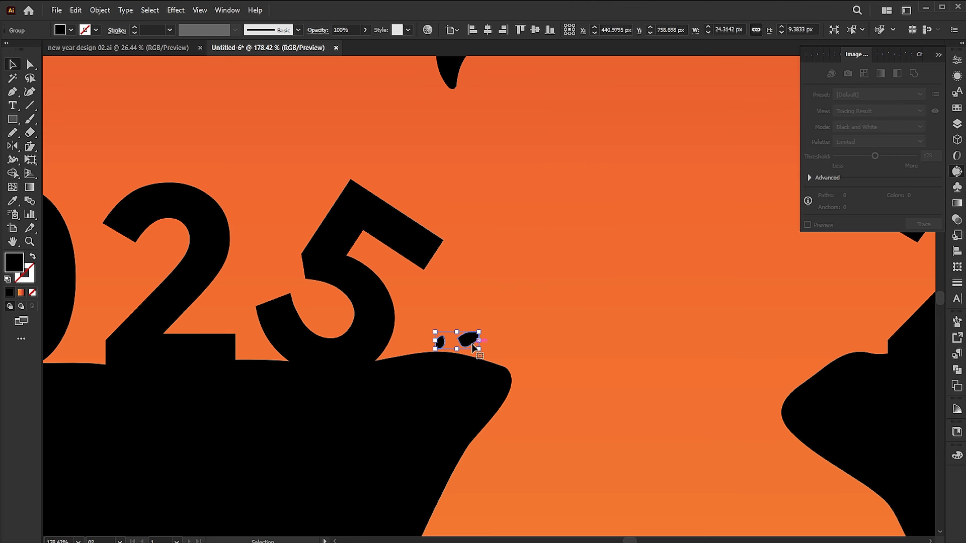
# - Isolate the rock group and draw another small black rock on the cliff surface, between the 5 and the existing rocks
pyautogui.doubleClick(473, 346)
pyautogui.press('z')
pyautogui.moveTo(453, 361); pyautogui.dragTo(603, 379)
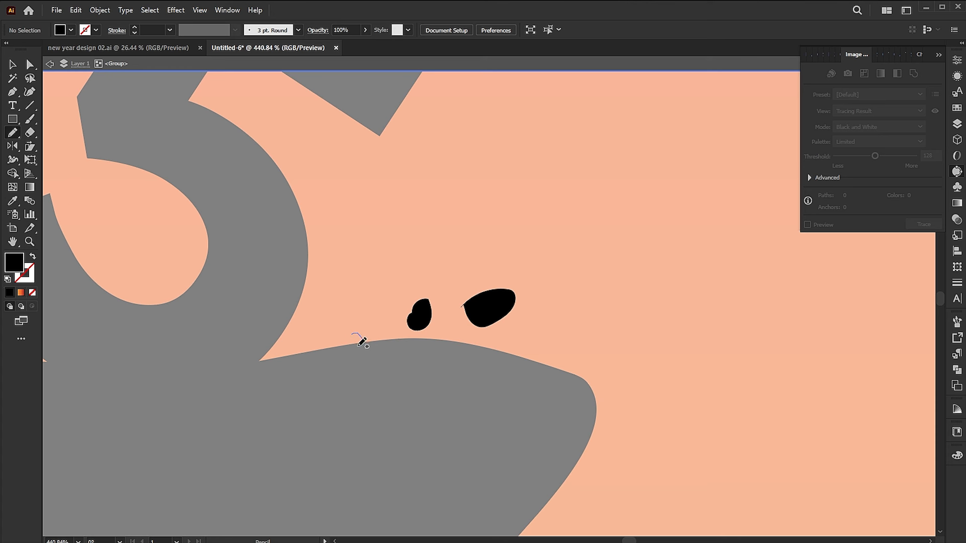
pyautogui.moveTo(362, 342); pyautogui.dragTo(356, 345)
pyautogui.press('v')
pyautogui.hotkey('ctrl', 'a')
pyautogui.click(9, 292)
pyautogui.click(507, 245)
# - Refine the rock shapes and place a small rotated rock copy close to the 5
pyautogui.press('a')
pyautogui.click(478, 305)
pyautogui.press('n')
pyautogui.keyDown('ctrl'); pyautogui.click(421, 317); pyautogui.keyUp('ctrl')
pyautogui.press('v')
pyautogui.click(384, 338)
pyautogui.moveTo(420, 301)
pyautogui.mouseDown()
pyautogui.moveTo(431, 309)
pyautogui.moveTo(343, 304)
pyautogui.mouseUp()
pyautogui.moveTo(354, 288); pyautogui.dragTo(342, 303)
# - Copy the larger rock to the left cliff's tip and shrink and rotate the copy as a crumbling fragment
pyautogui.moveTo(493, 308); pyautogui.dragTo(603, 390)
pyautogui.moveTo(602, 394); pyautogui.dragTo(601, 407)
pyautogui.moveTo(597, 440); pyautogui.dragTo(606, 458)
pyautogui.hotkey('ctrl', 'z')
pyautogui.moveTo(609, 451); pyautogui.dragTo(596, 385)
pyautogui.moveTo(607, 384); pyautogui.dragTo(599, 386)
pyautogui.click(589, 355)
pyautogui.moveTo(597, 344); pyautogui.dragTo(595, 347)
# - Scatter more small rock copies around and just below the left cliff's tip, varying their size and rotation
pyautogui.moveTo(522, 256); pyautogui.dragTo(592, 305)
pyautogui.click(488, 280)
pyautogui.press('v')
pyautogui.moveTo(486, 280); pyautogui.dragTo(596, 421)
pyautogui.moveTo(563, 305); pyautogui.dragTo(577, 440)
pyautogui.moveTo(372, 238); pyautogui.dragTo(612, 447)
pyautogui.moveTo(609, 450); pyautogui.dragTo(588, 468)
pyautogui.moveTo(562, 306); pyautogui.dragTo(600, 489)
pyautogui.moveTo(637, 480); pyautogui.dragTo(604, 386)
pyautogui.moveTo(450, 185); pyautogui.dragTo(551, 439)
pyautogui.moveTo(288, 148); pyautogui.dragTo(569, 453)
pyautogui.moveTo(582, 464); pyautogui.dragTo(567, 325)
# - Continue the falling debris with differently sized and rotated rock copies along the upper part of the gap
pyautogui.click(549, 258)
pyautogui.moveTo(547, 252); pyautogui.dragTo(527, 267)
pyautogui.click(518, 91)
pyautogui.moveTo(542, 199); pyautogui.dragTo(541, 328)
pyautogui.moveTo(548, 336); pyautogui.dragTo(564, 347)
pyautogui.click(579, 352)
pyautogui.moveTo(549, 332); pyautogui.dragTo(549, 316)
pyautogui.moveTo(521, 111); pyautogui.dragTo(598, 254)
pyautogui.click(598, 257)
pyautogui.moveTo(524, 143); pyautogui.dragTo(551, 254)
# - Spread resized and rotated rock copies farther down the gap to extend the line of falling debris
pyautogui.scroll(-5, 552, 257)
pyautogui.moveTo(445, 264); pyautogui.dragTo(492, 503)
pyautogui.moveTo(464, 420); pyautogui.dragTo(468, 329)
pyautogui.moveTo(468, 318); pyautogui.dragTo(468, 432)
pyautogui.moveTo(474, 429); pyautogui.dragTo(451, 407)
pyautogui.moveTo(473, 423); pyautogui.dragTo(465, 423)
pyautogui.moveTo(446, 448); pyautogui.dragTo(452, 450)
pyautogui.moveTo(461, 430); pyautogui.dragTo(460, 430)
pyautogui.moveTo(478, 289); pyautogui.dragTo(487, 500)
pyautogui.moveTo(473, 245); pyautogui.dragTo(543, 490)
pyautogui.moveTo(543, 489); pyautogui.dragTo(604, 354)
pyautogui.moveTo(604, 354); pyautogui.dragTo(498, 355)
# - Add a few more small rocks to the middle of the falling debris and adjust their size and spacing
pyautogui.click(539, 152)
pyautogui.moveTo(535, 108); pyautogui.dragTo(539, 416)
pyautogui.moveTo(533, 233); pyautogui.dragTo(521, 240)
pyautogui.moveTo(529, 182); pyautogui.dragTo(553, 190)
pyautogui.moveTo(529, 139); pyautogui.dragTo(534, 115)
pyautogui.click(569, 269)
pyautogui.moveTo(569, 269); pyautogui.dragTo(565, 115)
pyautogui.moveTo(543, 236); pyautogui.dragTo(496, 203)
pyautogui.click(482, 224)
# - Copy rocks down to just above the bottom mound and leave the rock group's isolation
pyautogui.moveTo(480, 157); pyautogui.dragTo(475, 398)
pyautogui.moveTo(507, 221); pyautogui.dragTo(506, 379)
pyautogui.moveTo(507, 377); pyautogui.dragTo(491, 354)
pyautogui.moveTo(472, 85); pyautogui.dragTo(477, 485)
pyautogui.moveTo(507, 221); pyautogui.dragTo(508, 473)
pyautogui.doubleClick(586, 397)
# - Delete a stray rock from the upper part of the falling debris
pyautogui.hotkey('ctrl', '0')
pyautogui.press('a')
pyautogui.click(465, 371)
pyautogui.press('Delete')
pyautogui.press('v')
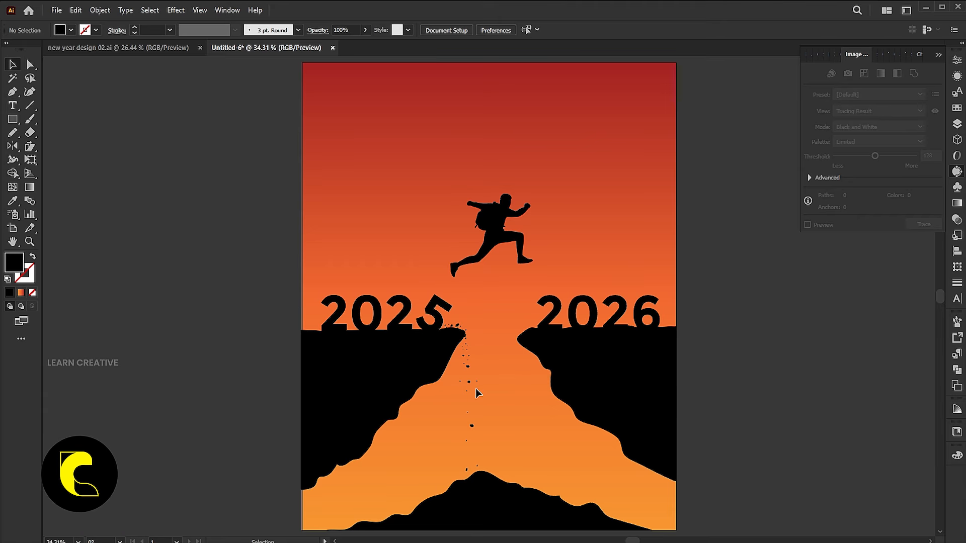
# - Thicken the falling debris just below the left cliff's tip with copies of a few small rocks
pyautogui.scroll(10, 463, 366)
pyautogui.press('a')
pyautogui.moveTo(461, 274); pyautogui.dragTo(451, 280)
pyautogui.moveTo(504, 377); pyautogui.dragTo(547, 365)
pyautogui.press('v')
pyautogui.moveTo(542, 376); pyautogui.dragTo(535, 429)
pyautogui.click(584, 372)
pyautogui.hotkey('ctrl', '0')
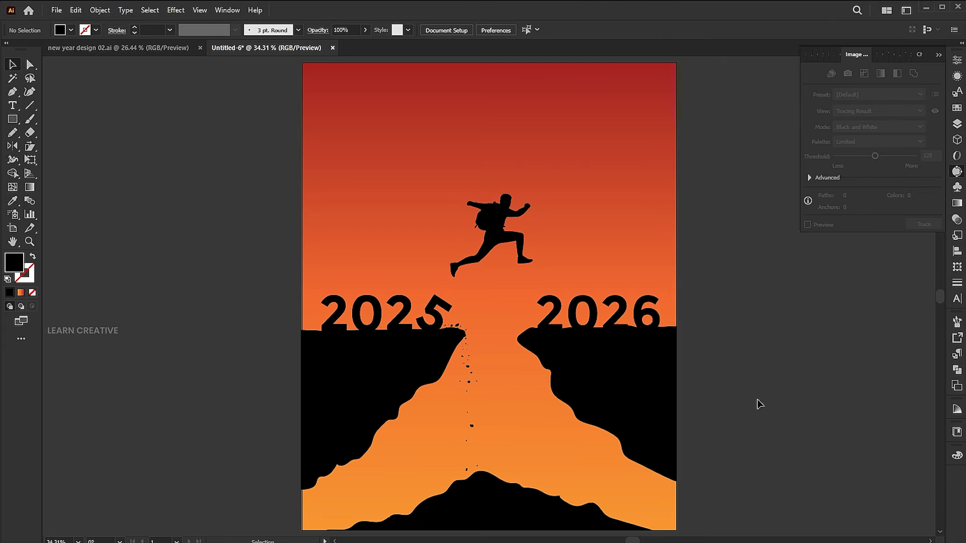
# - Draw a large circle centred over the gap, enclosing the jumping figure, and give it a gradient fill
pyautogui.rightClick(11, 124)
pyautogui.click(56, 146)
pyautogui.moveTo(435, 203); pyautogui.dragTo(556, 378)
pyautogui.press('v')
pyautogui.click(19, 293)
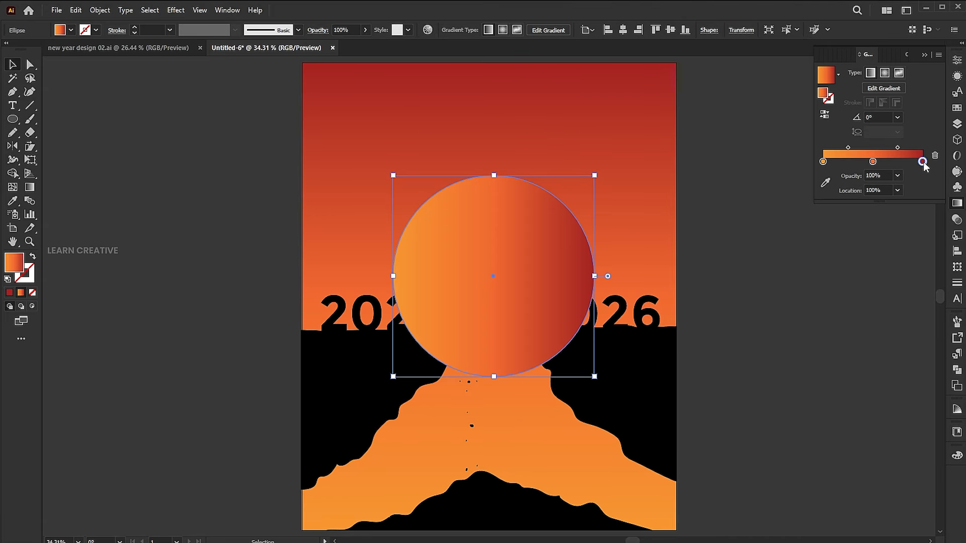
# - Set all three colour stops of the circle's gradient to white
pyautogui.doubleClick(922, 161)
pyautogui.click(792, 197)
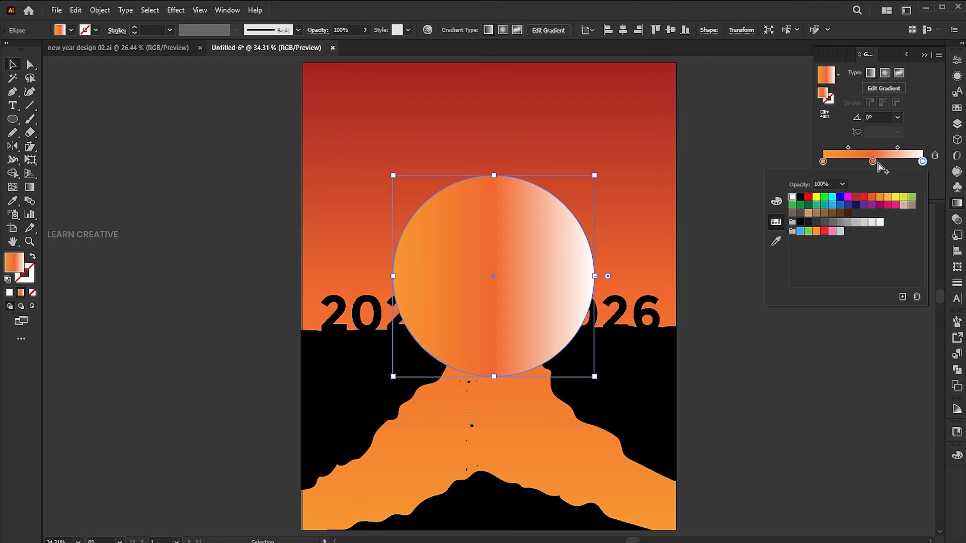
pyautogui.doubleClick(872, 161)
pyautogui.click(776, 222)
pyautogui.click(792, 197)
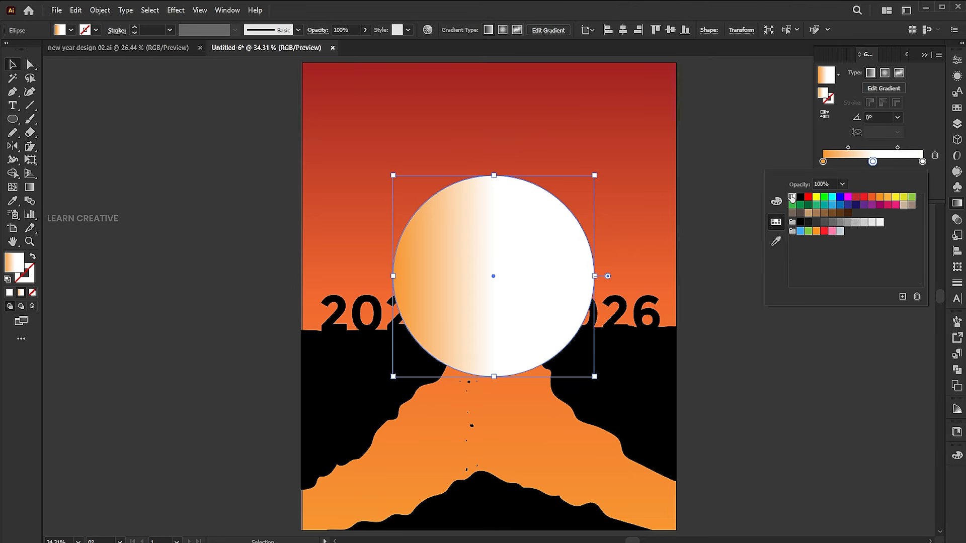
pyautogui.doubleClick(823, 162)
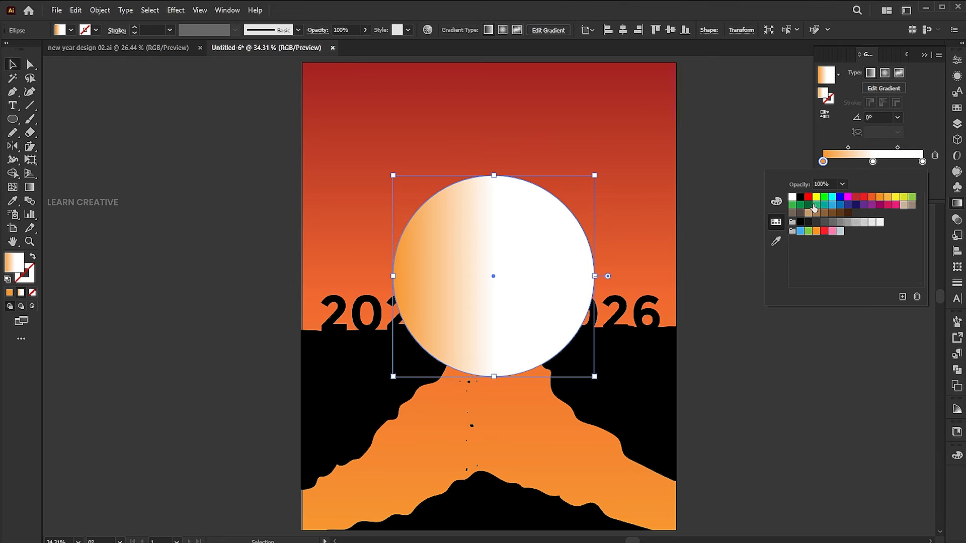
pyautogui.click(792, 197)
pyautogui.click(842, 169)
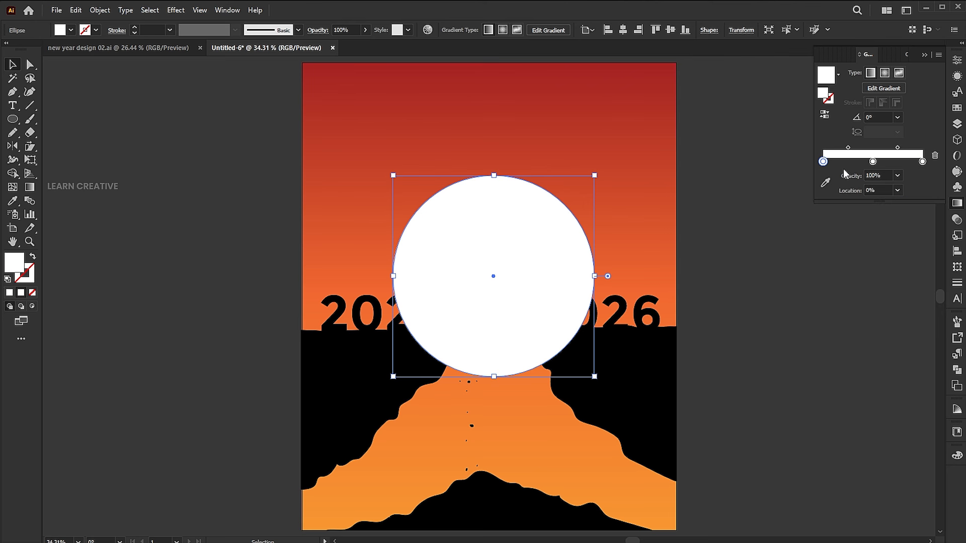
# - Set the opacity of the gradient's first stop to 0%
pyautogui.click(870, 175)
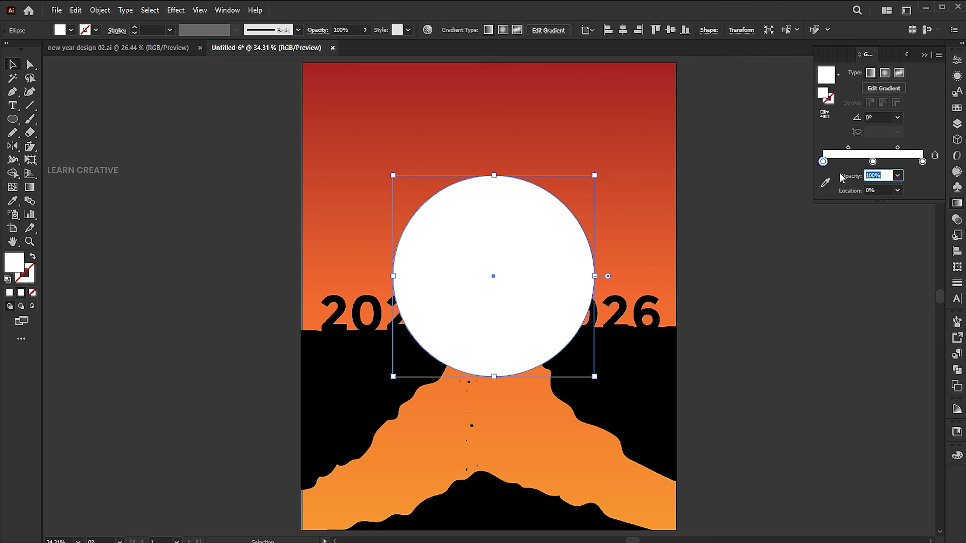
pyautogui.write('0')
pyautogui.press('Return')
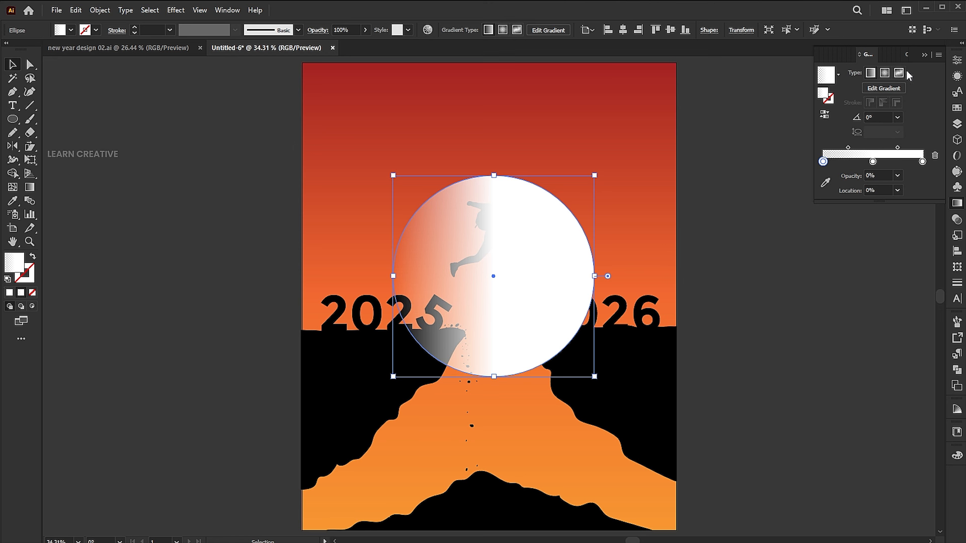
pyautogui.click(924, 56)
# - Redirect the circle's gradient vertically so it runs from solid white at the top to transparent at the bottom
pyautogui.click(29, 187)
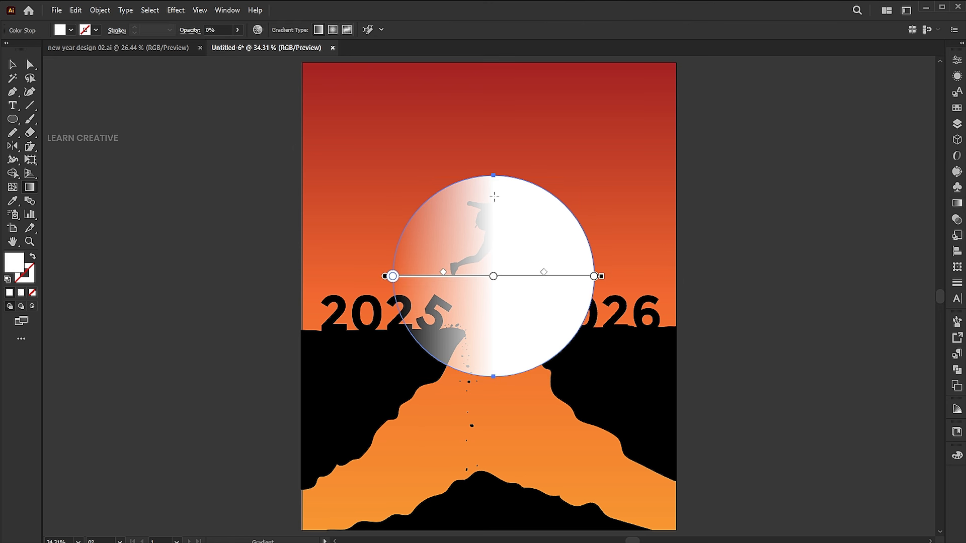
pyautogui.moveTo(503, 162)
pyautogui.mouseDown()
pyautogui.moveTo(505, 354)
pyautogui.moveTo(513, 155)
pyautogui.mouseUp()
pyautogui.hotkey('ctrl', 'z')
pyautogui.press('v')
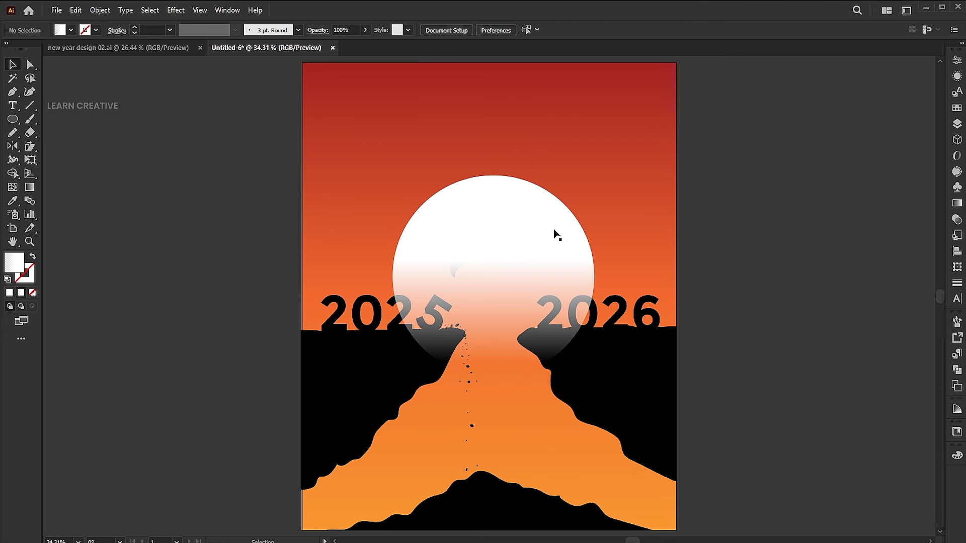
# - Set the circle's blending mode to Overlay and move it up slightly behind the jumping figure
pyautogui.click(956, 220)
pyautogui.click(850, 73)
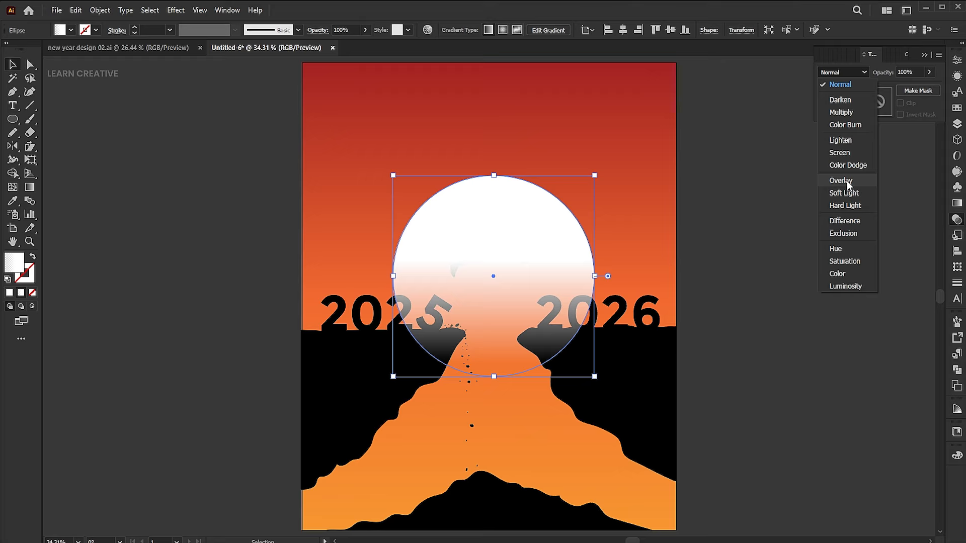
pyautogui.click(840, 180)
pyautogui.moveTo(570, 253); pyautogui.dragTo(570, 248)
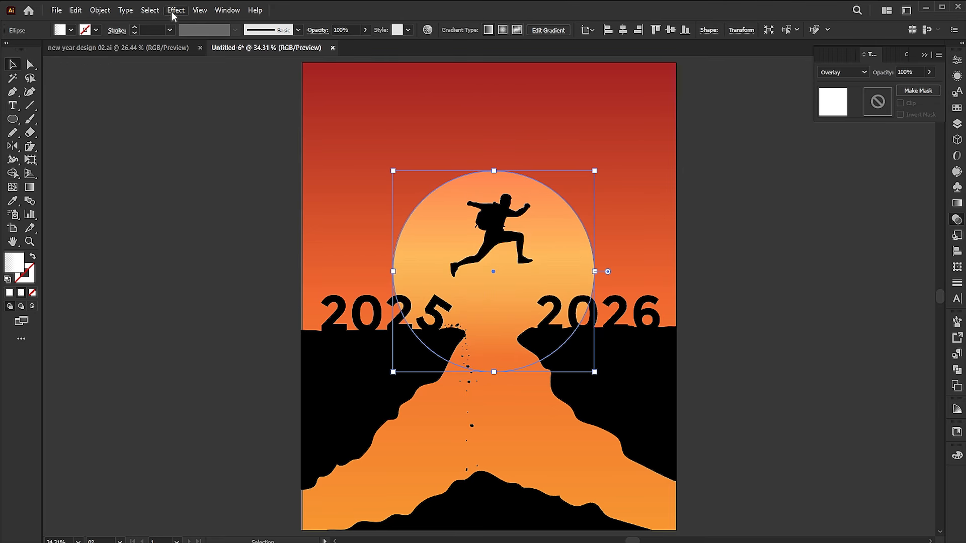
# - Apply a Gaussian Blur with a 6 pixel radius to the sun circle
pyautogui.click(174, 12)
pyautogui.moveTo(191, 201)
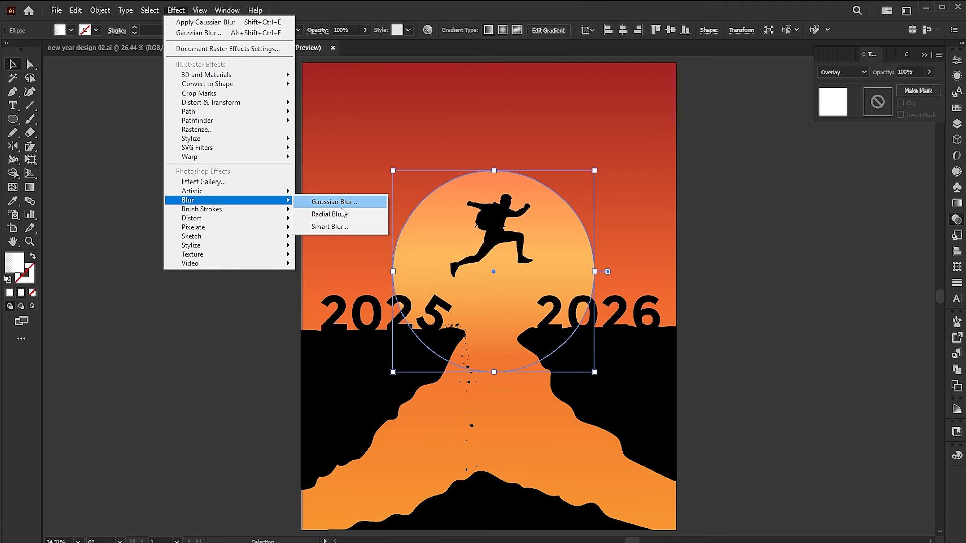
pyautogui.click(341, 205)
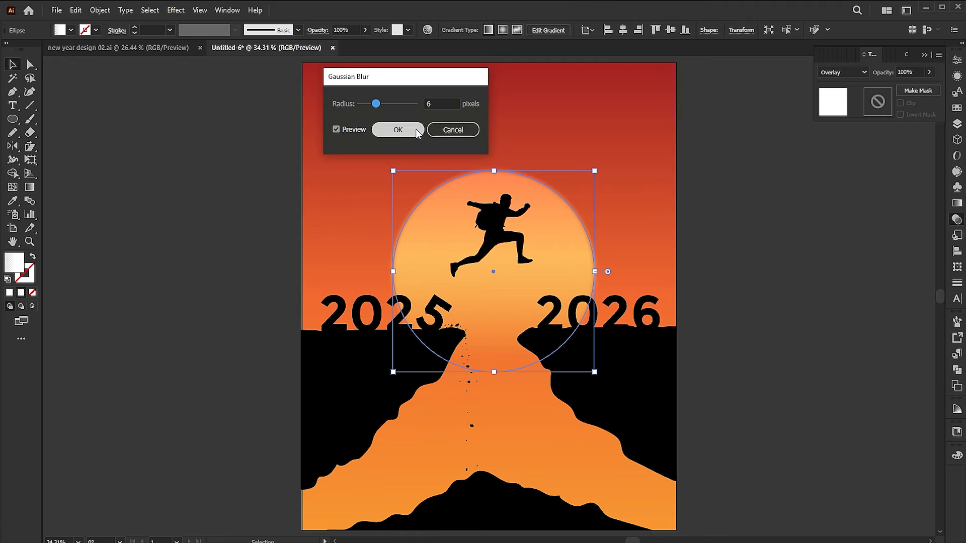
pyautogui.press('Return')
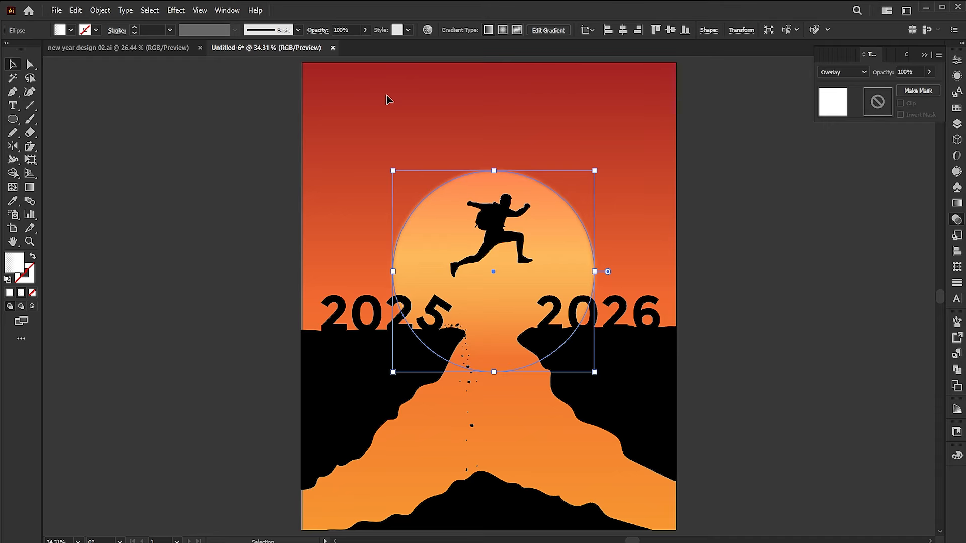
pyautogui.click(735, 274)
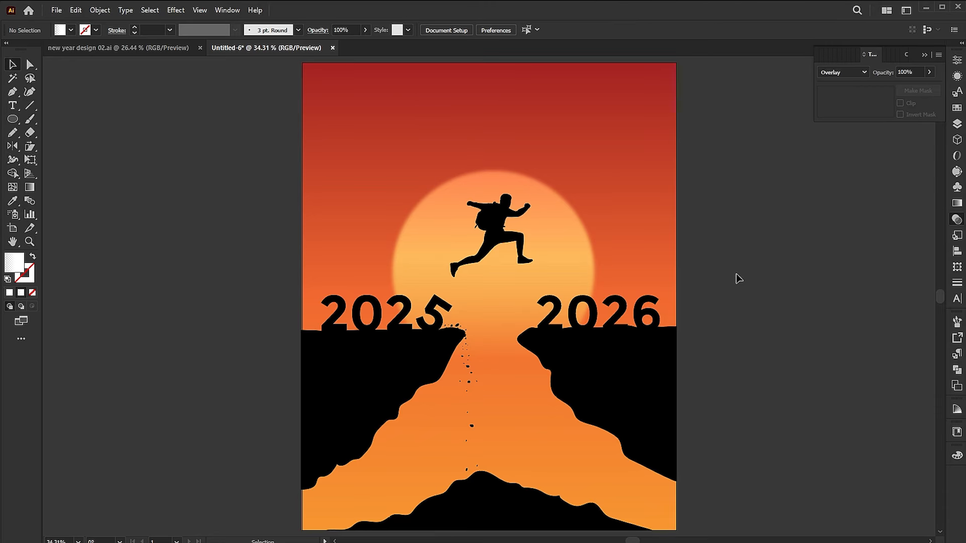
# - Place the bird image at about 729 × 444 px and position it around and above the jumping figure
pyautogui.click(57, 10)
pyautogui.click(86, 215)
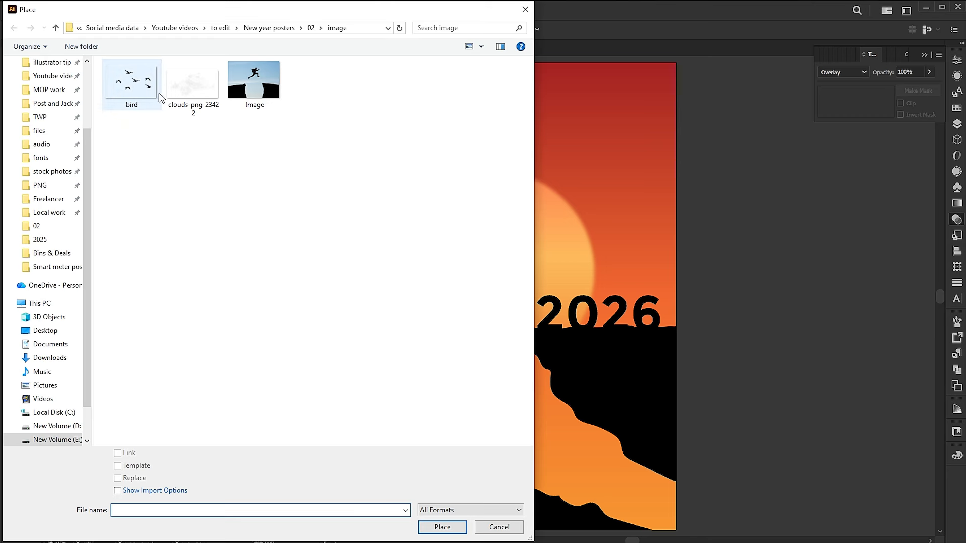
pyautogui.click(159, 95)
pyautogui.click(442, 527)
pyautogui.moveTo(400, 194); pyautogui.dragTo(654, 399)
pyautogui.moveTo(584, 287); pyautogui.dragTo(561, 175)
# - Trace the bird image with the Silhouettes preset and expand it into paths
pyautogui.click(306, 30)
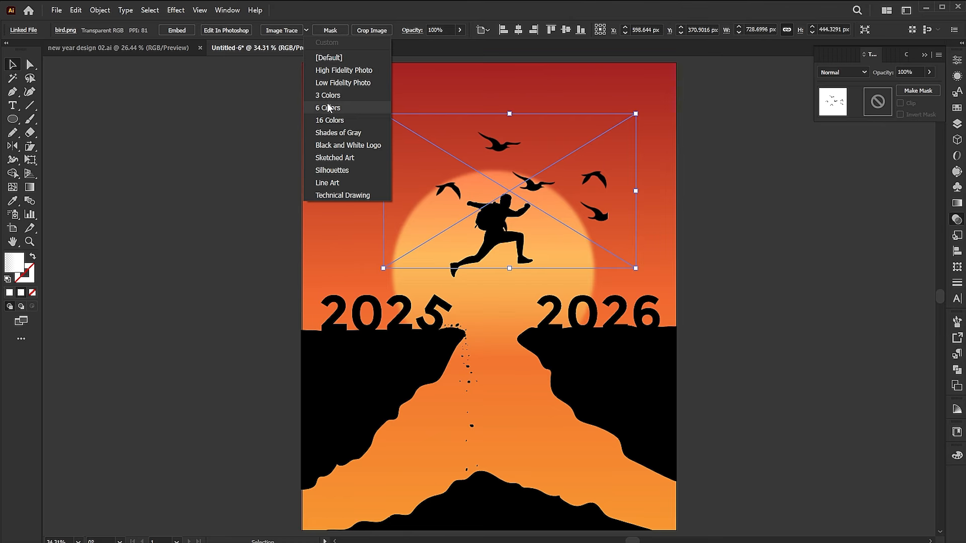
pyautogui.click(330, 169)
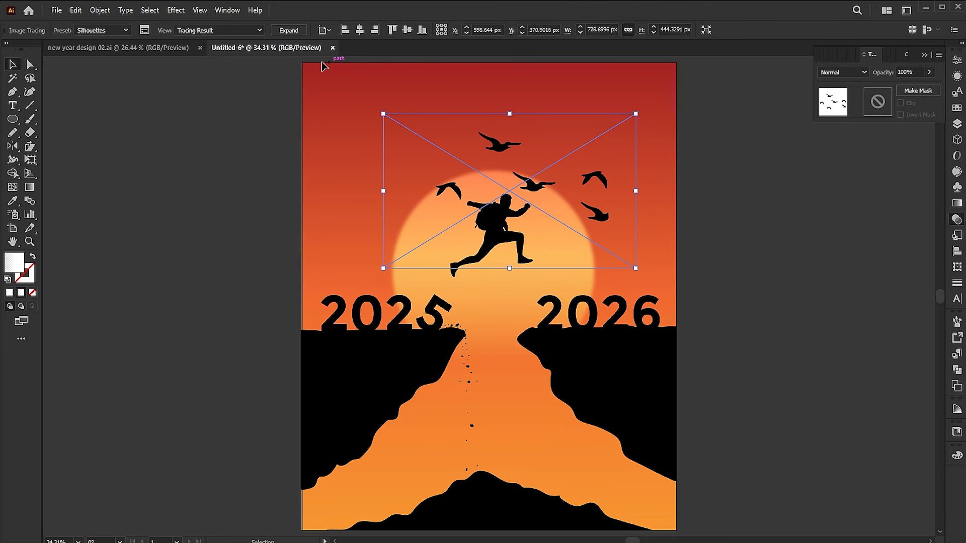
pyautogui.click(301, 34)
# - Isolate the traced bird group and delete the cut-off bird to the right of the jumping figure
pyautogui.press('z')
pyautogui.moveTo(614, 179); pyautogui.dragTo(739, 216)
pyautogui.press('v')
pyautogui.doubleClick(584, 174)
pyautogui.click(583, 257)
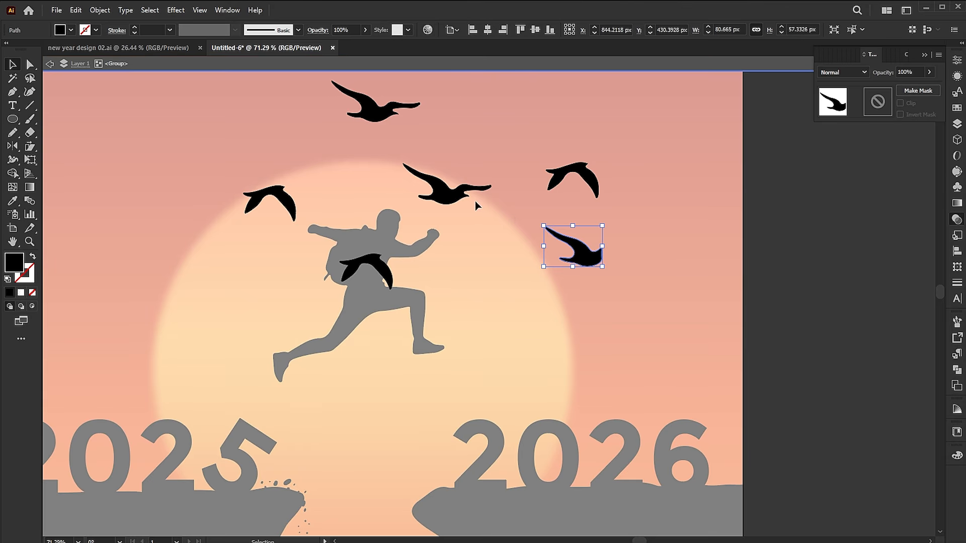
pyautogui.press('Delete')
# - Shrink the birds and move them to both sides of the jumping figure's legs in front of the sun
pyautogui.moveTo(465, 188); pyautogui.dragTo(556, 317)
pyautogui.moveTo(593, 174); pyautogui.dragTo(547, 283)
pyautogui.moveTo(383, 282); pyautogui.dragTo(496, 398)
pyautogui.moveTo(523, 337); pyautogui.dragTo(539, 322)
pyautogui.moveTo(541, 294); pyautogui.dragTo(548, 300)
pyautogui.moveTo(397, 108); pyautogui.dragTo(484, 318)
pyautogui.moveTo(293, 211); pyautogui.dragTo(245, 366)
pyautogui.moveTo(248, 341); pyautogui.dragTo(225, 358)
pyautogui.moveTo(216, 362); pyautogui.dragTo(216, 372)
pyautogui.moveTo(473, 309); pyautogui.dragTo(170, 343)
# - Fine-tune the spacing and placement of the small birds on both sides of the figure and leave the isolated group
pyautogui.click(437, 365)
pyautogui.moveTo(484, 385); pyautogui.dragTo(482, 381)
pyautogui.moveTo(494, 393); pyautogui.dragTo(486, 389)
pyautogui.click(497, 321)
pyautogui.click(501, 336)
pyautogui.moveTo(486, 322); pyautogui.dragTo(509, 334)
pyautogui.moveTo(459, 311); pyautogui.dragTo(473, 318)
pyautogui.moveTo(473, 376); pyautogui.dragTo(473, 369)
pyautogui.moveTo(466, 328); pyautogui.dragTo(481, 328)
pyautogui.moveTo(487, 319); pyautogui.dragTo(493, 315)
pyautogui.click(177, 376)
pyautogui.click(212, 373)
pyautogui.moveTo(226, 366); pyautogui.dragTo(224, 368)
pyautogui.click(251, 307)
pyautogui.hotkey('ctrl', '0')
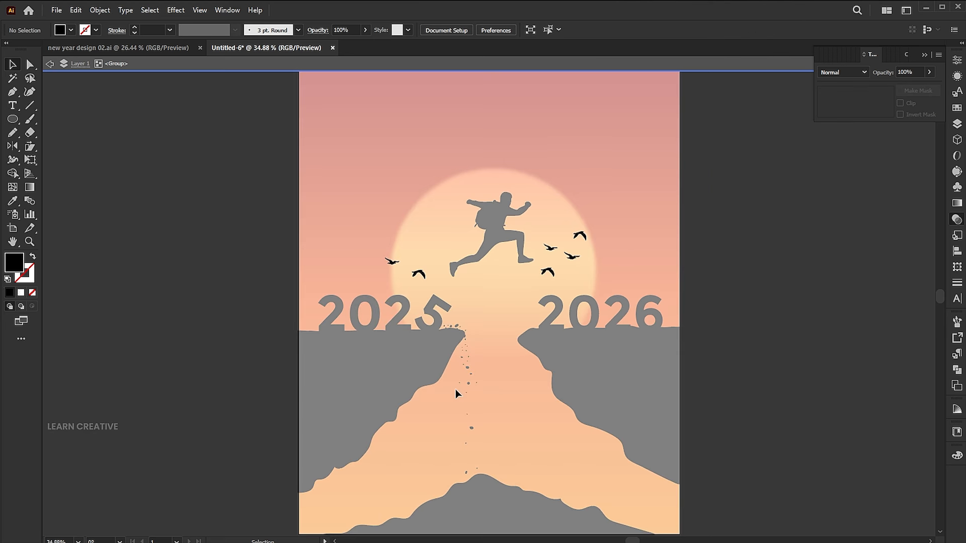
pyautogui.press('Escape')
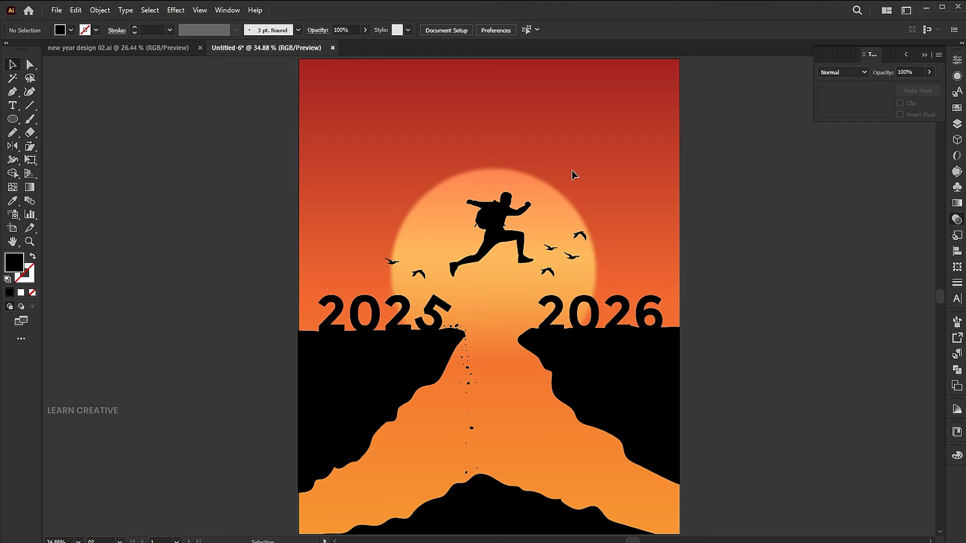
# - Place the clouds-png-23422 image in the sky left of the artboard's center and duplicate it to the right
pyautogui.click(56, 10)
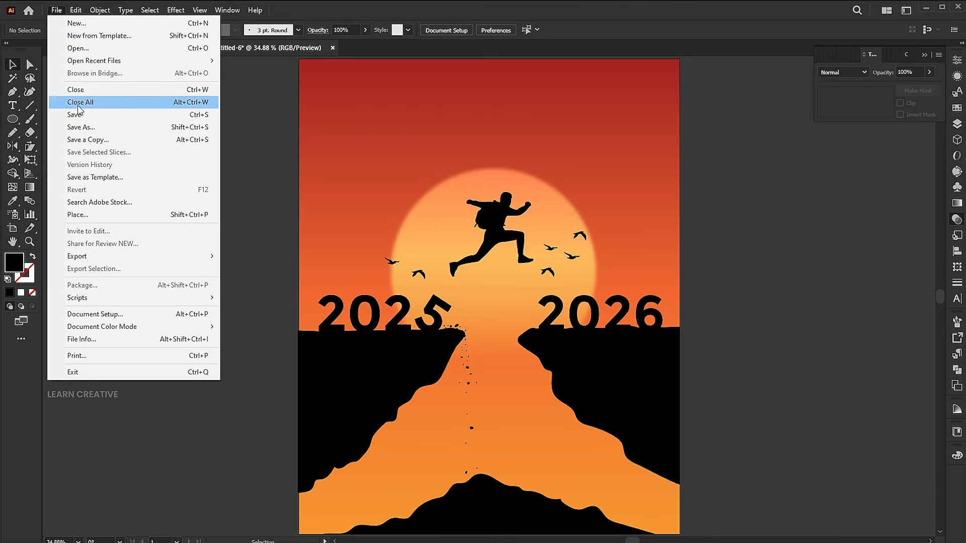
pyautogui.click(87, 215)
pyautogui.click(193, 89)
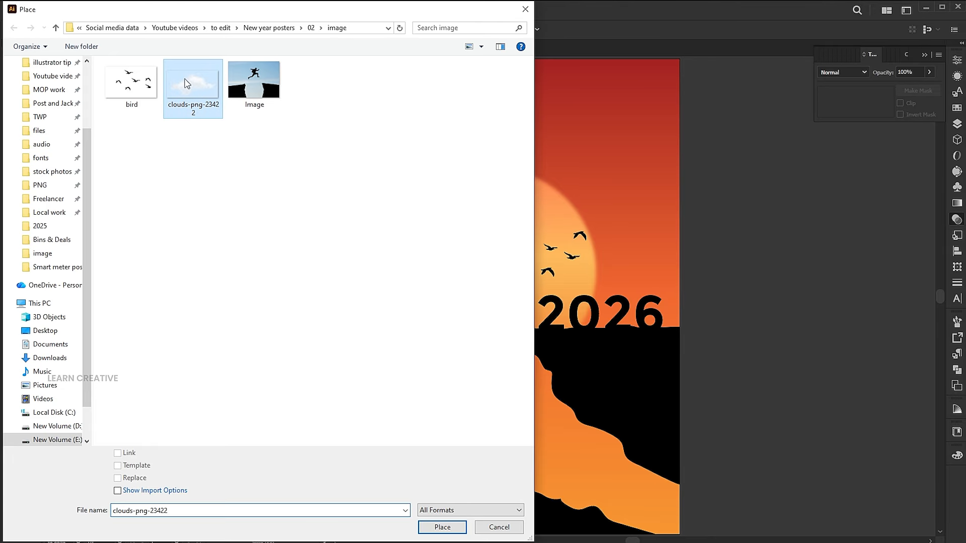
pyautogui.click(443, 525)
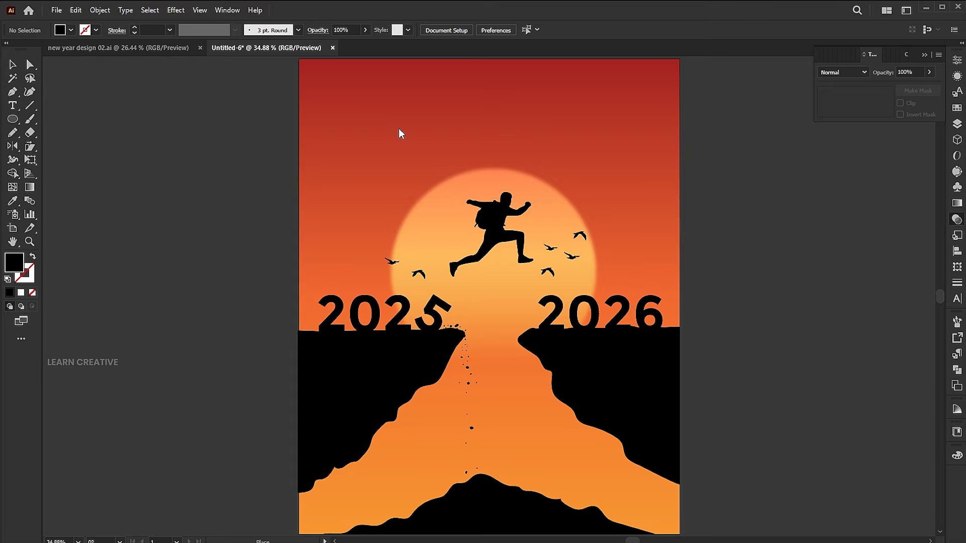
pyautogui.moveTo(358, 125); pyautogui.dragTo(543, 127)
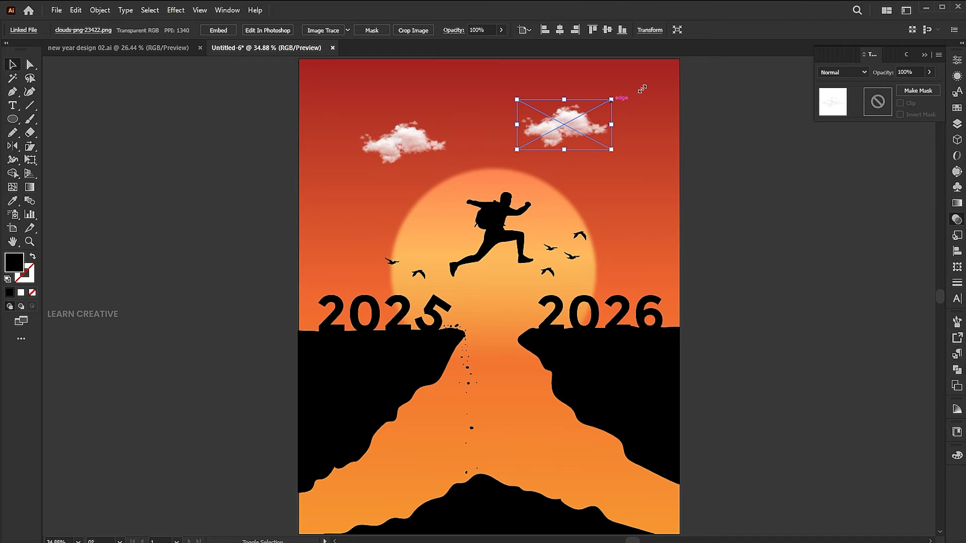
# - Enlarge the right-hand cloud toward the artboard's upper right and reflect it left to right
pyautogui.moveTo(627, 96); pyautogui.dragTo(666, 76)
pyautogui.rightClick(589, 105)
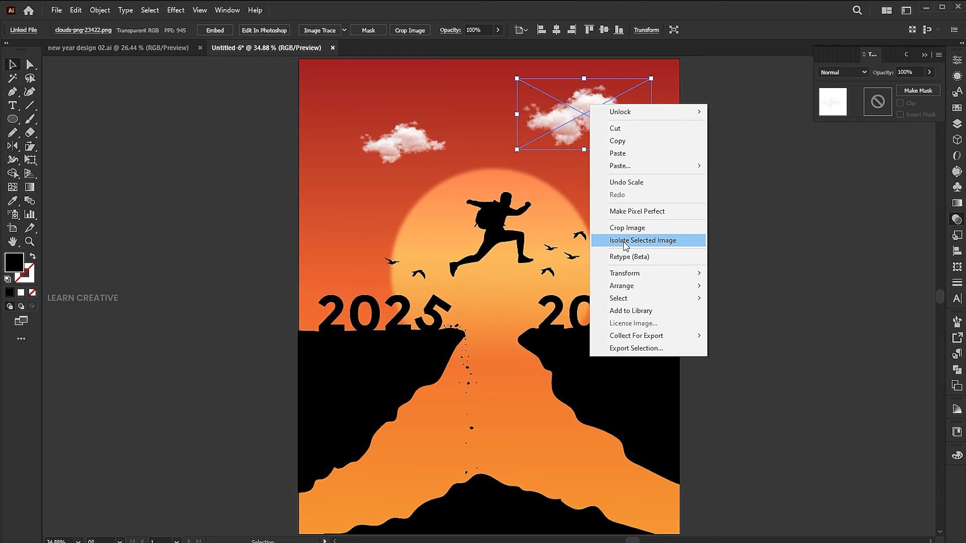
pyautogui.click(568, 160)
pyautogui.click(564, 115)
pyautogui.click(15, 148)
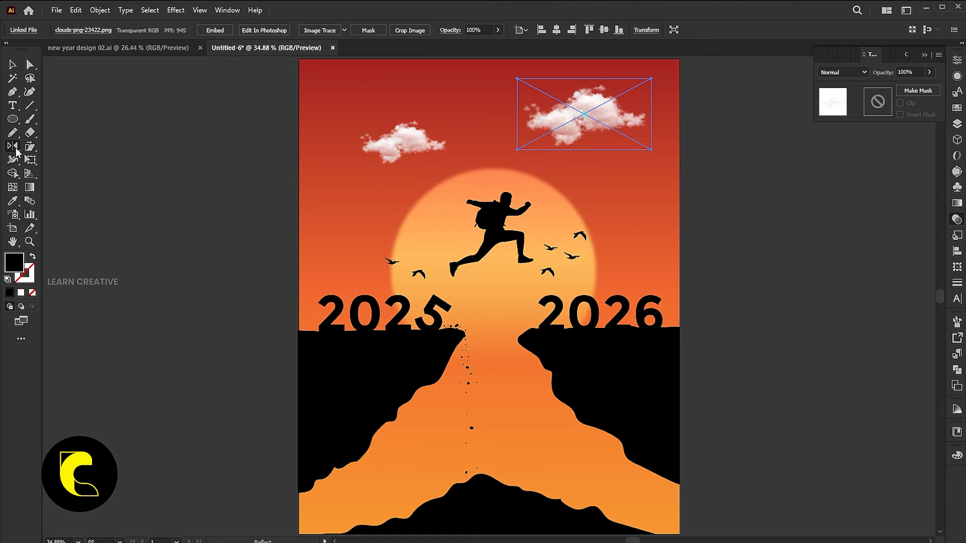
pyautogui.doubleClick(14, 147)
pyautogui.click(534, 352)
pyautogui.press('v')
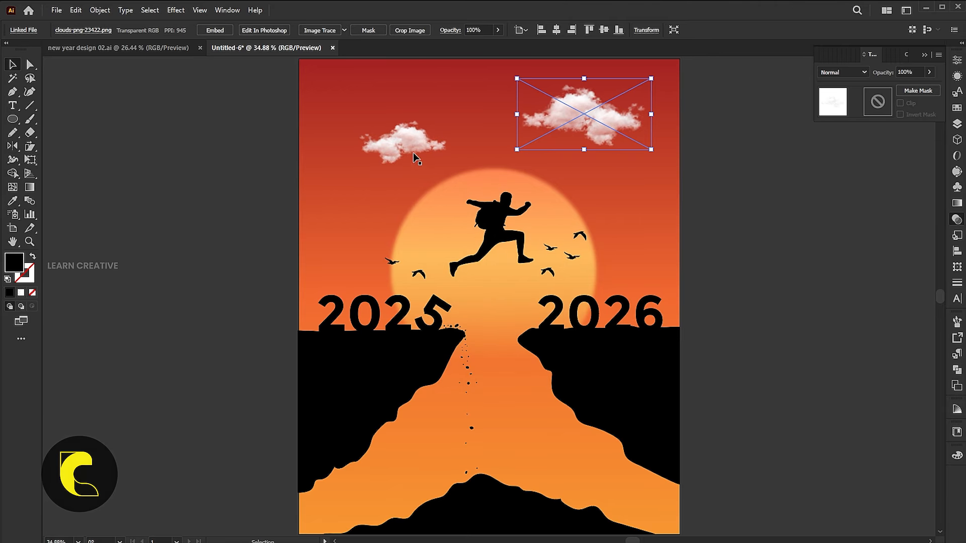
# - Set both clouds to Overlay blending at 50% opacity and nudge the left cloud slightly lower
pyautogui.keyDown('shift'); pyautogui.click(412, 150); pyautogui.keyUp('shift')
pyautogui.click(861, 72)
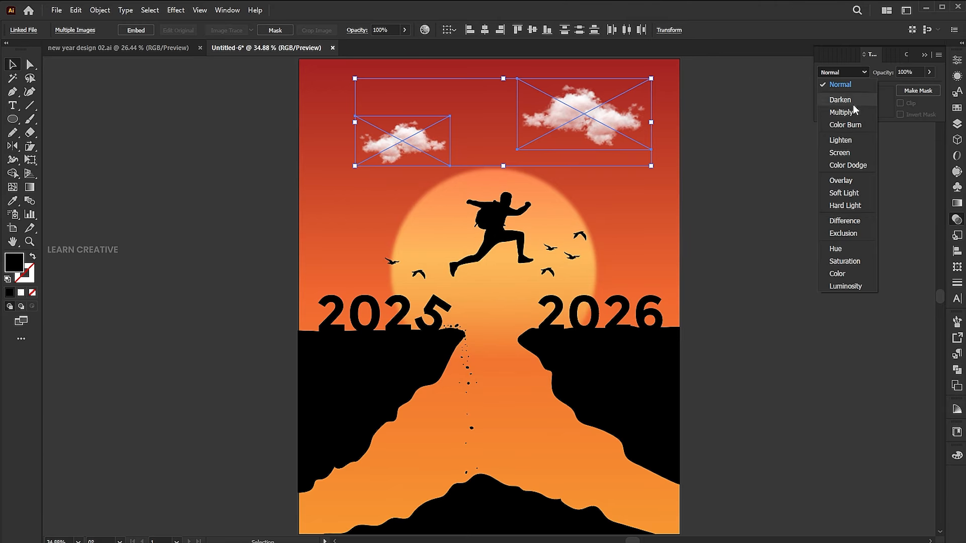
pyautogui.click(841, 181)
pyautogui.click(920, 72)
pyautogui.write('50')
pyautogui.press('Return')
pyautogui.click(497, 144)
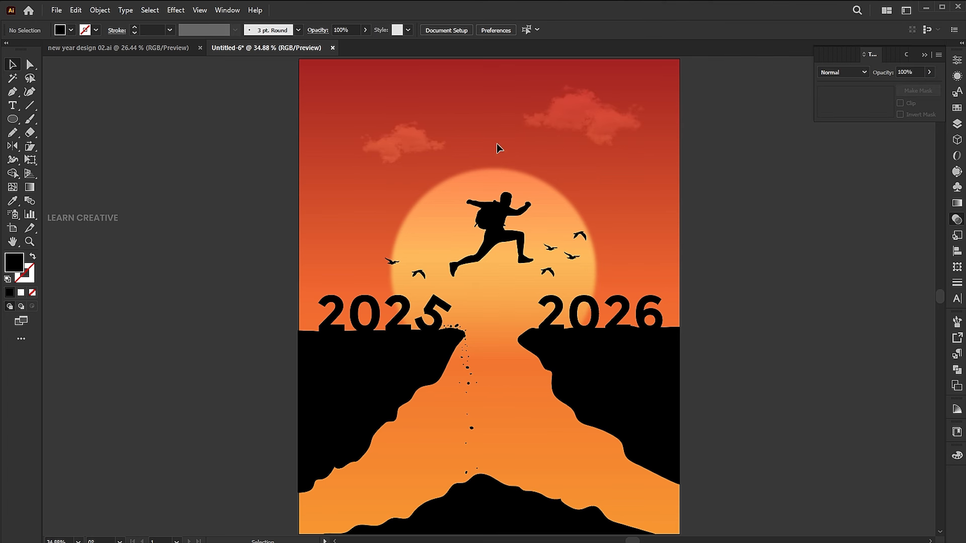
pyautogui.moveTo(405, 146); pyautogui.dragTo(403, 155)
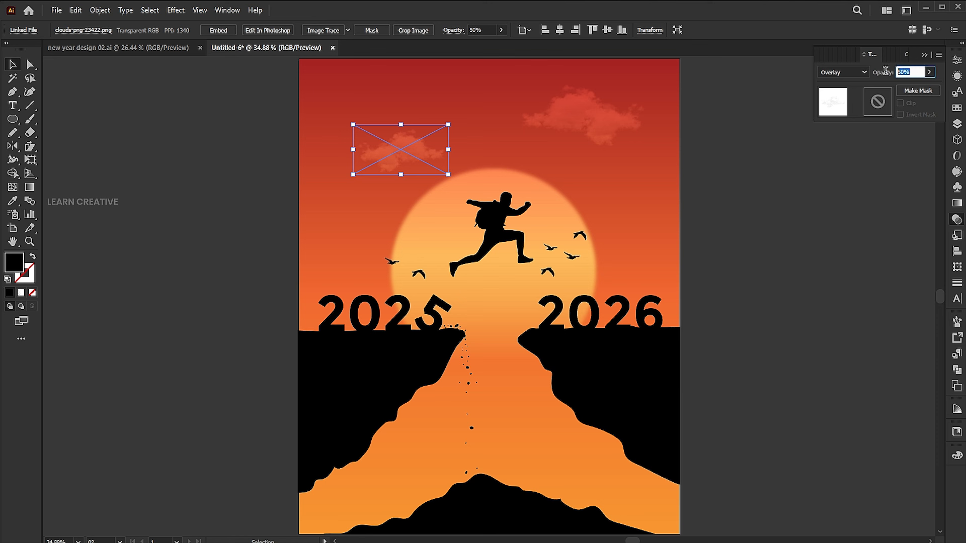
pyautogui.click(790, 153)
# - Add the text "happy new" near the artboard's upper edge and scale it to about 61 pt
pyautogui.press('t')
pyautogui.click(420, 91)
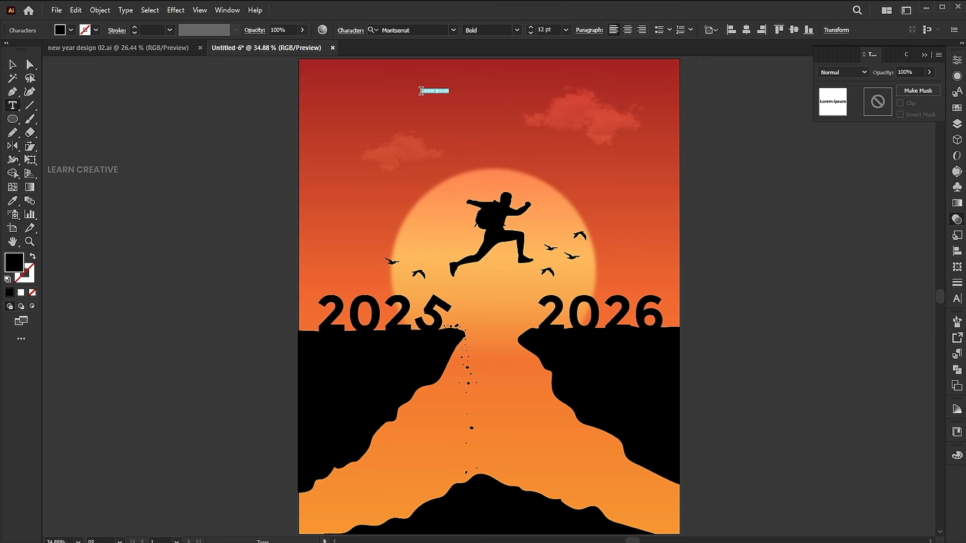
pyautogui.write('h')
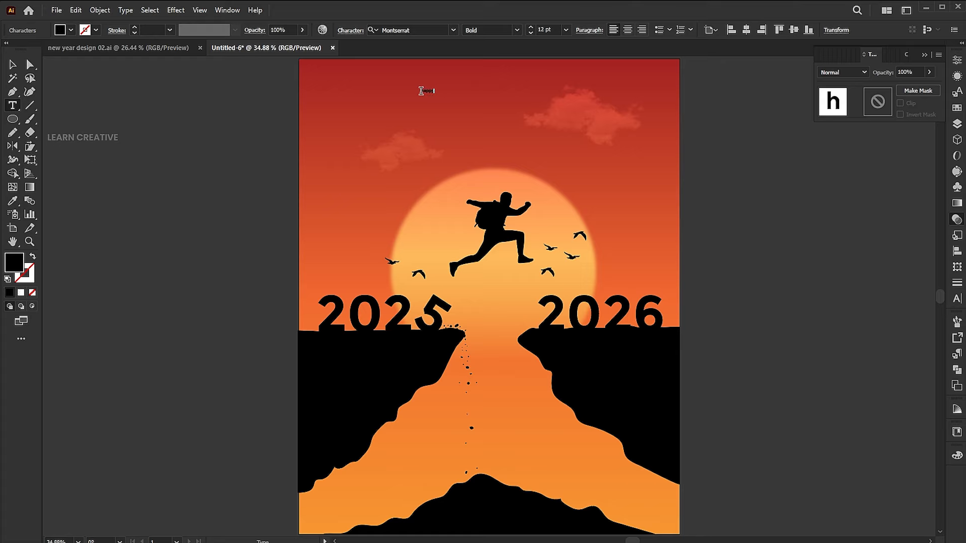
pyautogui.write('appy')
pyautogui.press('Escape')
pyautogui.moveTo(434, 95); pyautogui.dragTo(461, 103)
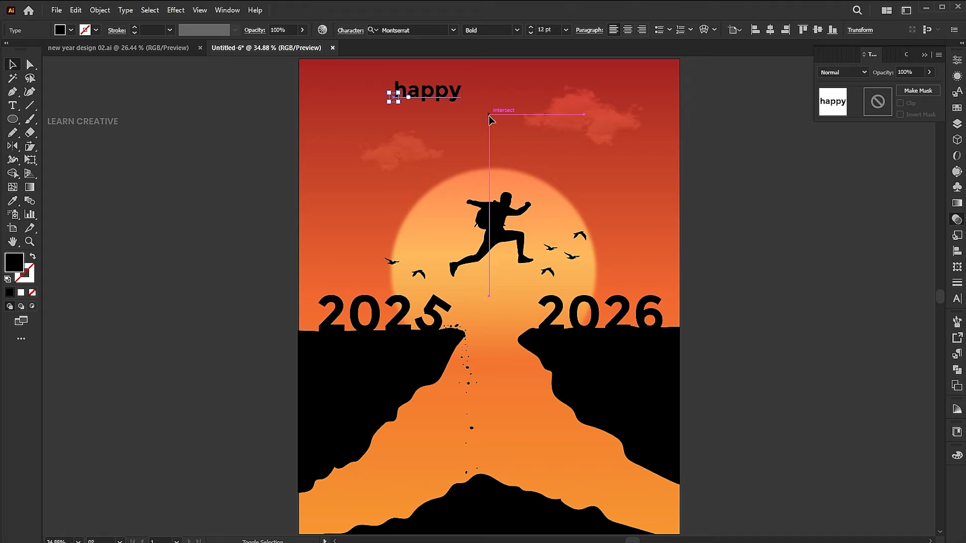
pyautogui.press('t')
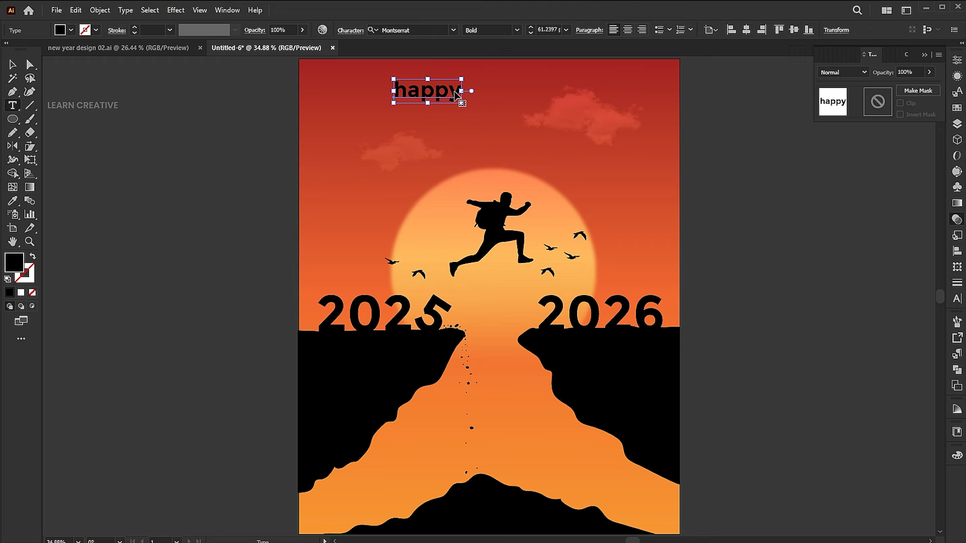
pyautogui.press('Right')
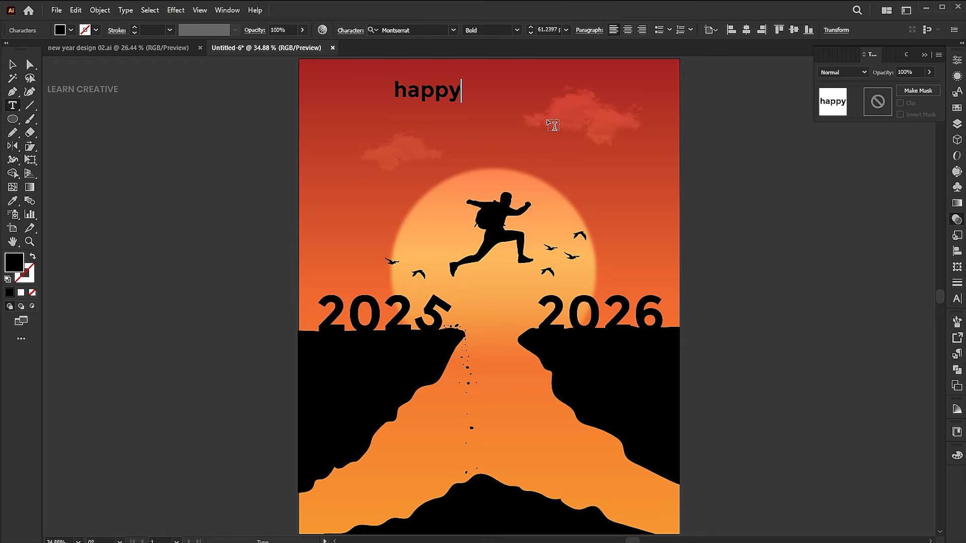
pyautogui.write('new')
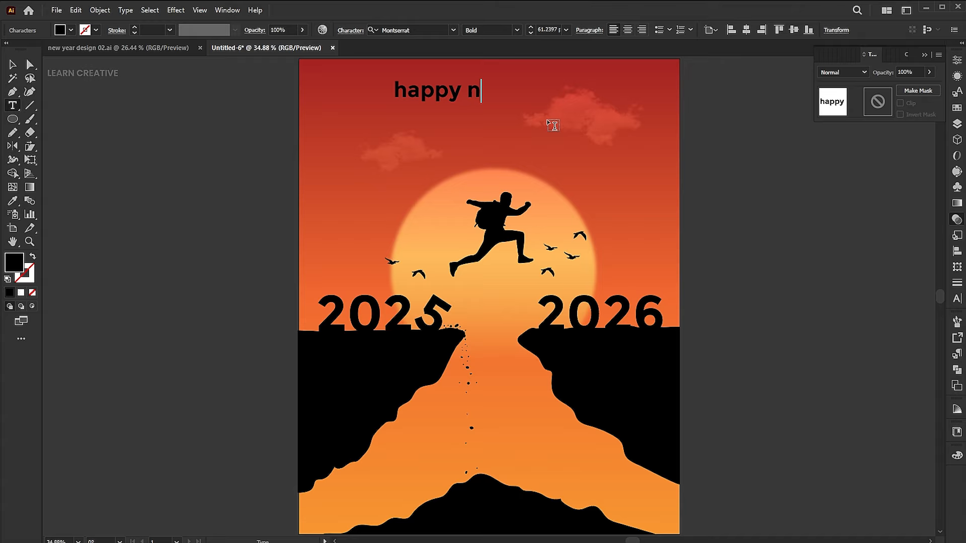
pyautogui.press('Escape')
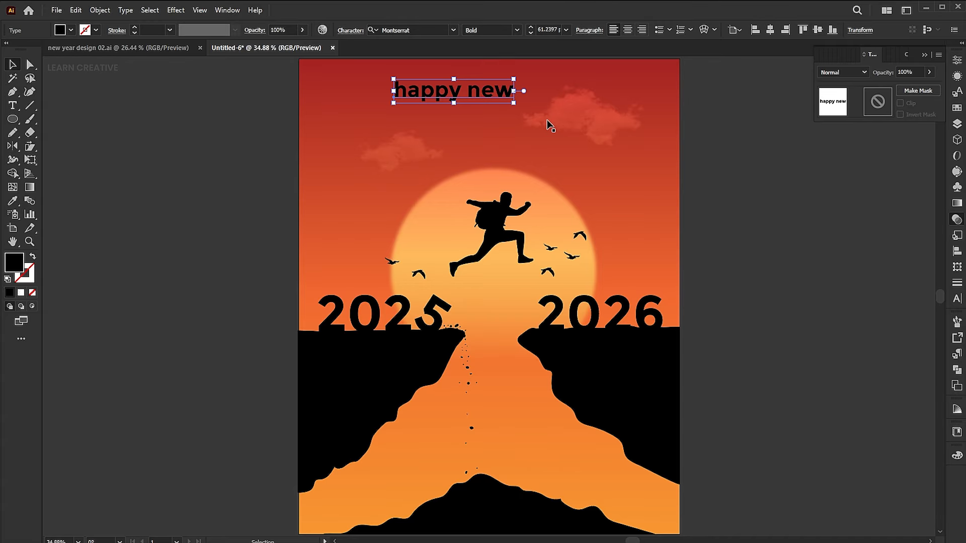
# - Set the "happy new" text in the Stretch Pro font and change it to uppercase
pyautogui.click(453, 30)
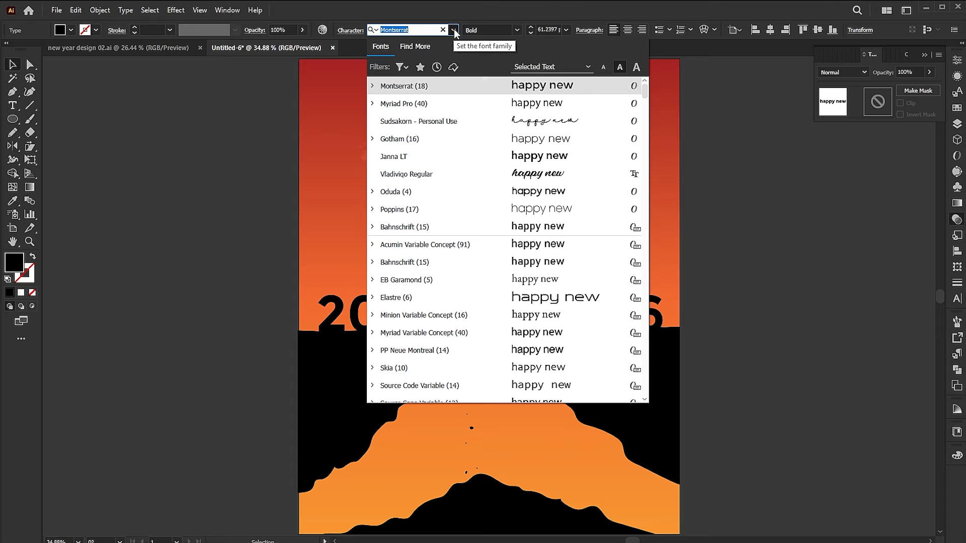
pyautogui.write('stret')
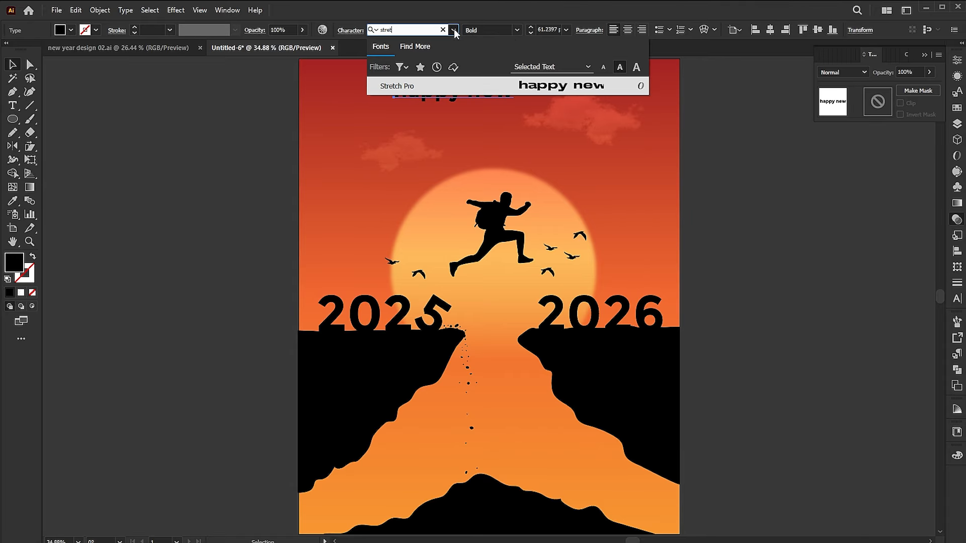
pyautogui.click(431, 84)
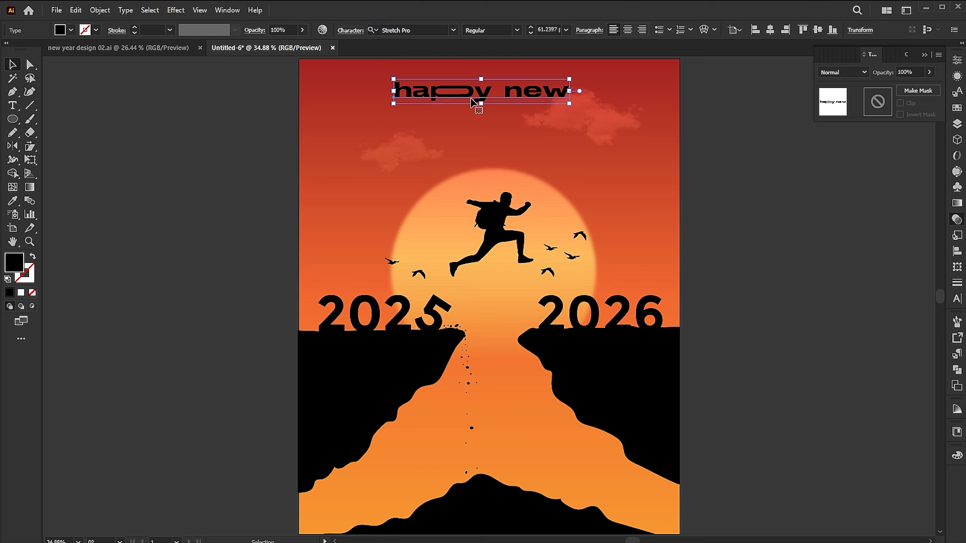
pyautogui.click(127, 10)
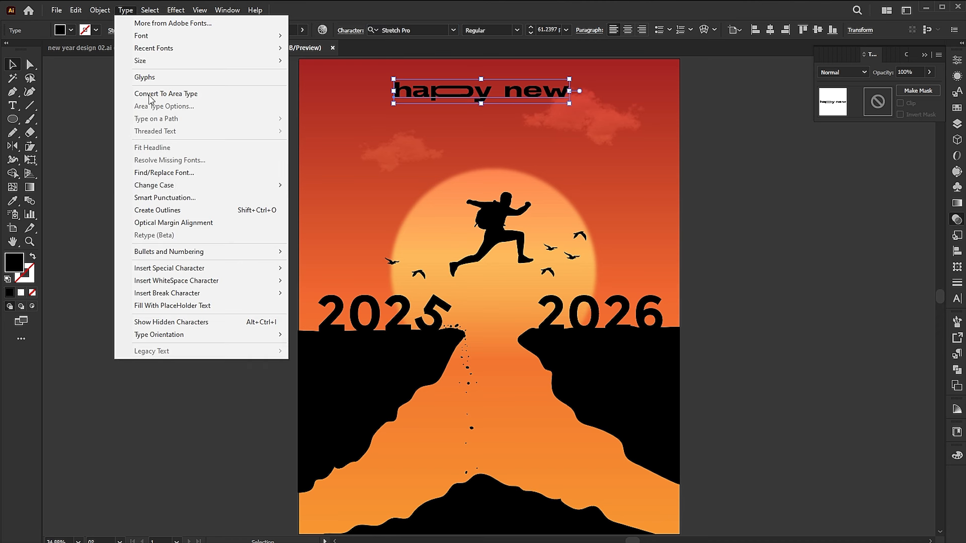
pyautogui.moveTo(173, 187)
pyautogui.click(367, 190)
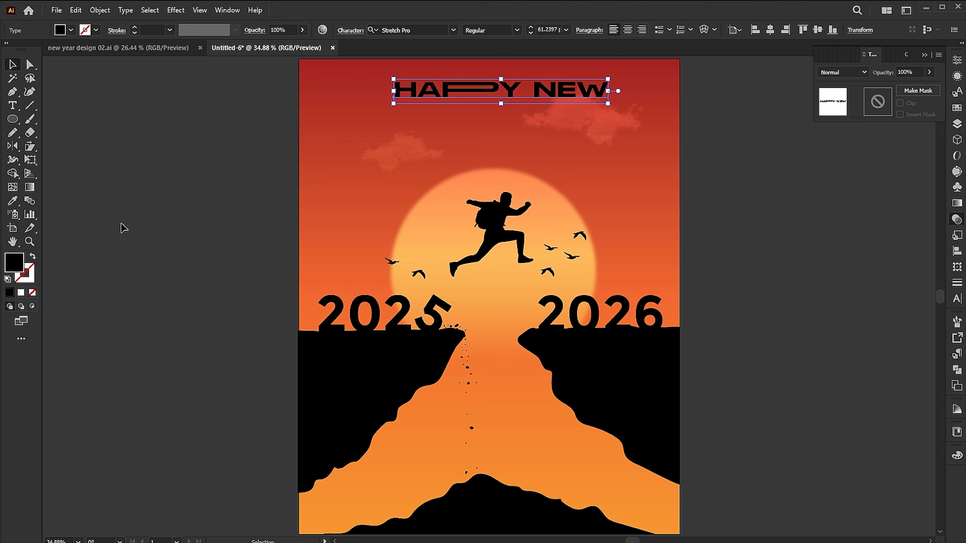
# - Fill the HAPPY NEW heading with white
pyautogui.doubleClick(10, 266)
pyautogui.moveTo(483, 115); pyautogui.dragTo(430, 111)
pyautogui.click(704, 115)
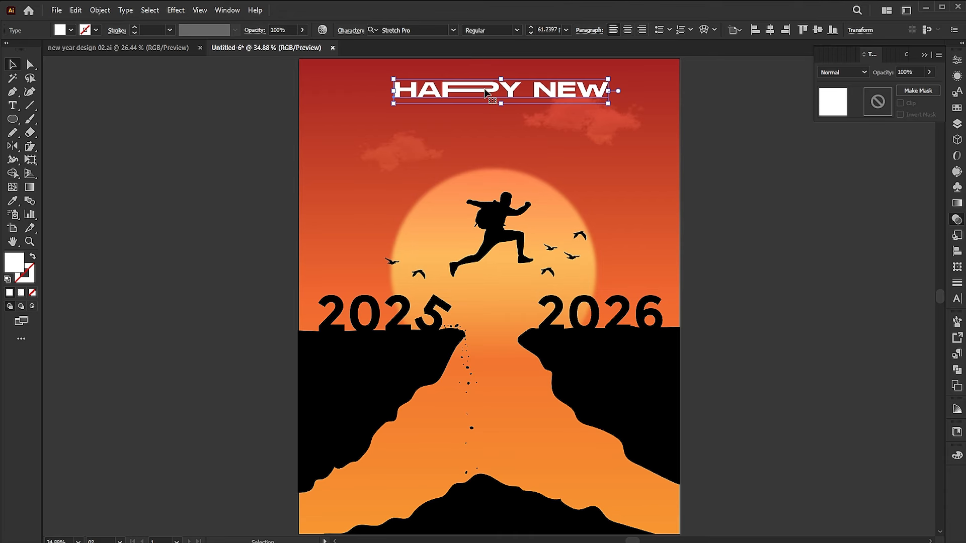
# - Add an extra E to NEW for a stretched ligature, and a space and P before the Y in HAPPY
pyautogui.click(574, 87)
pyautogui.hotkey('ctrl', 'a')
pyautogui.click(576, 86)
pyautogui.write('E')
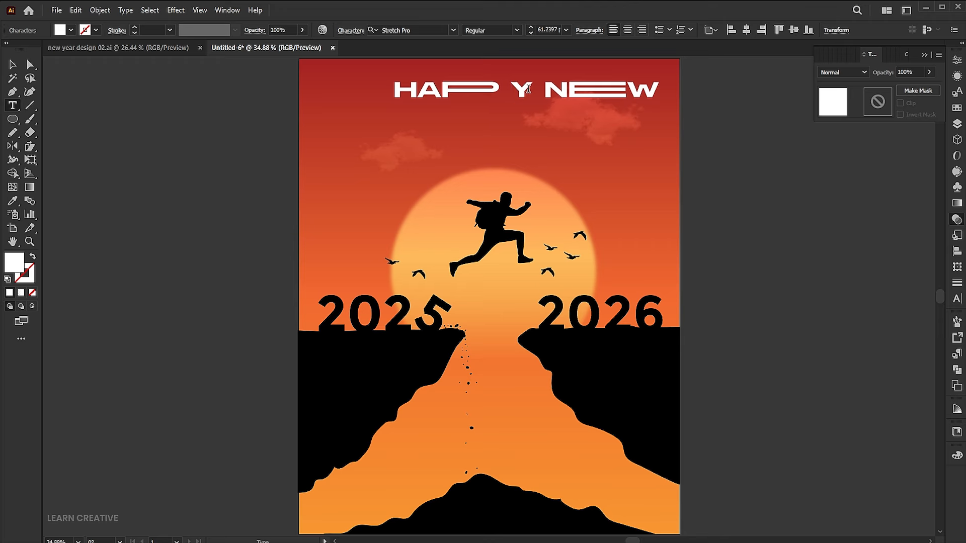
pyautogui.write(' P')
pyautogui.press('Escape')
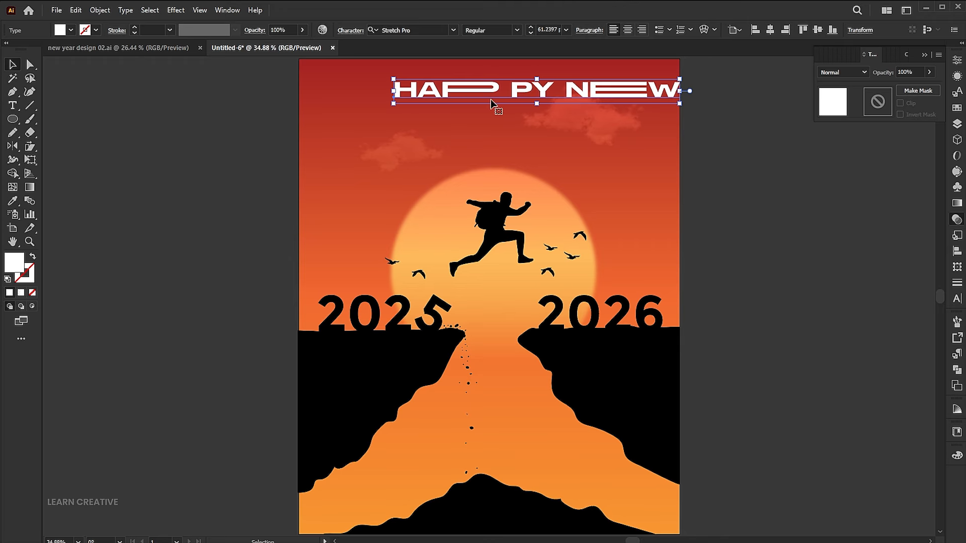
# - Scale the heading down to about 37 pt and center it horizontally on the artboard
pyautogui.moveTo(679, 78); pyautogui.dragTo(624, 84)
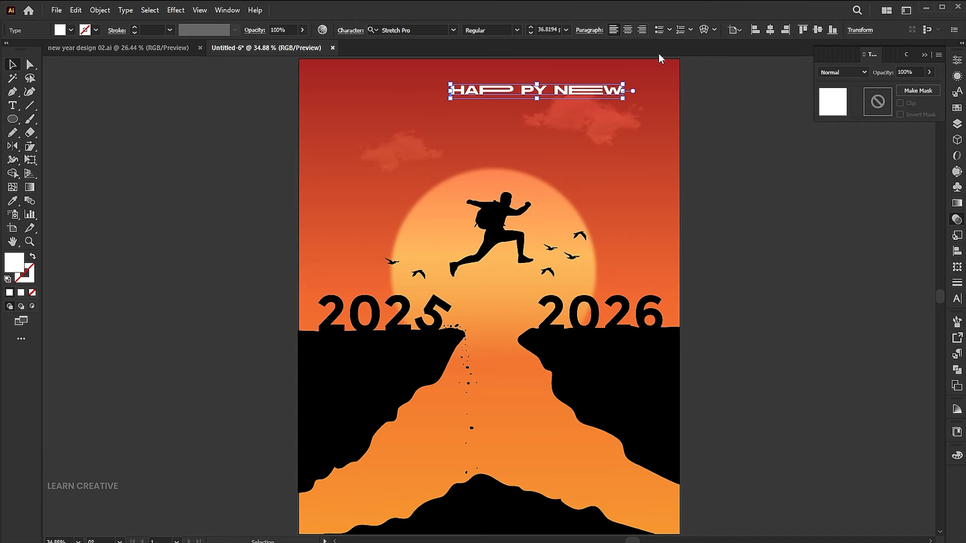
pyautogui.click(769, 32)
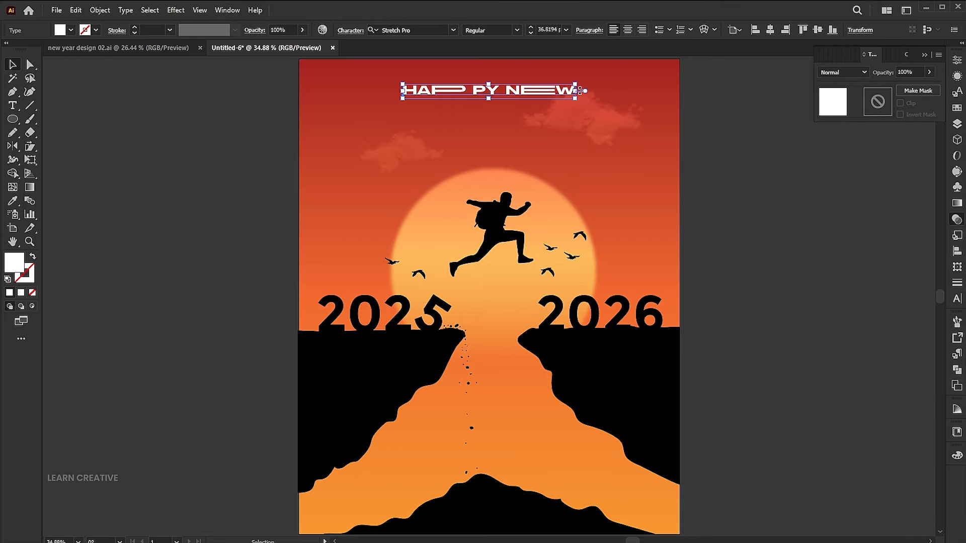
# - Convert the heading to outlines and shift the "PY NEW" letters left to close the gap inside HAPPY
pyautogui.rightClick(525, 94)
pyautogui.click(553, 254)
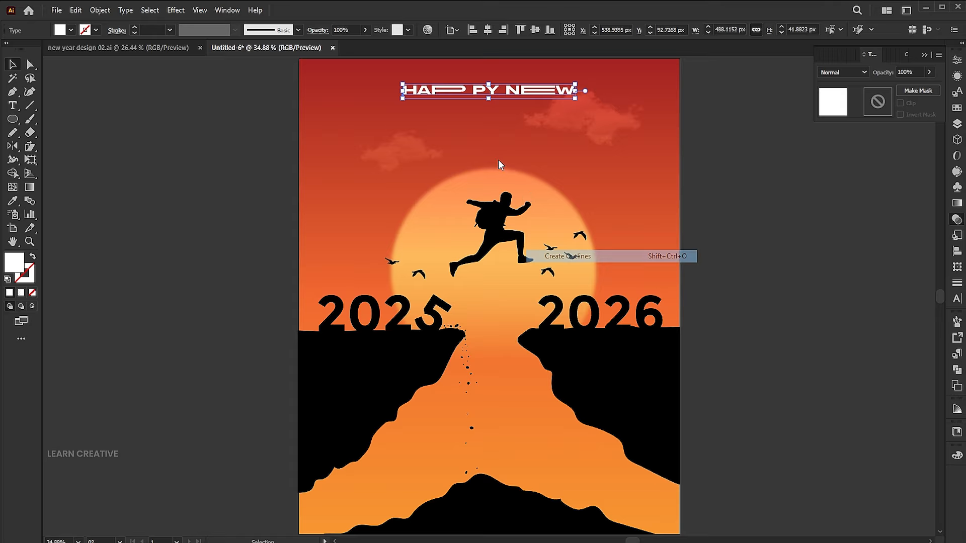
pyautogui.doubleClick(488, 93)
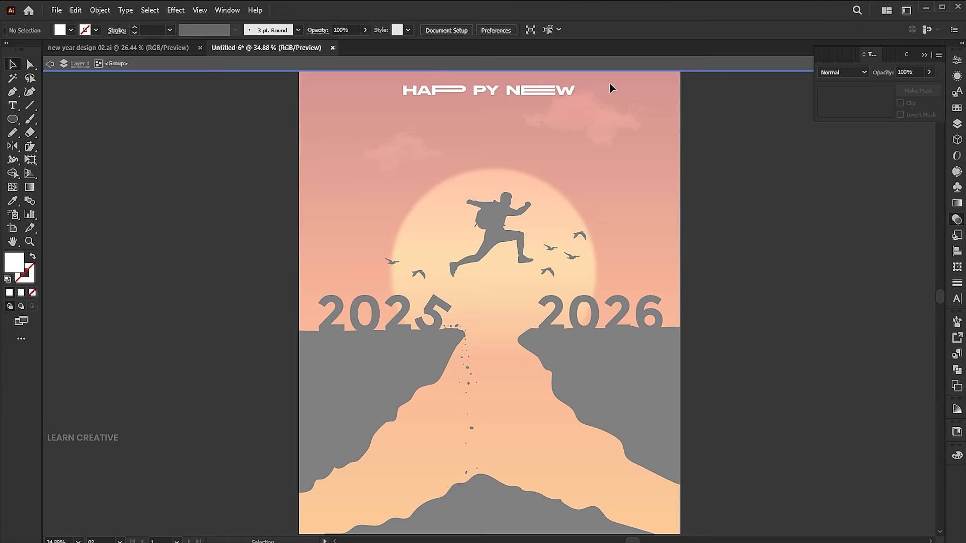
pyautogui.moveTo(517, 89); pyautogui.dragTo(512, 90)
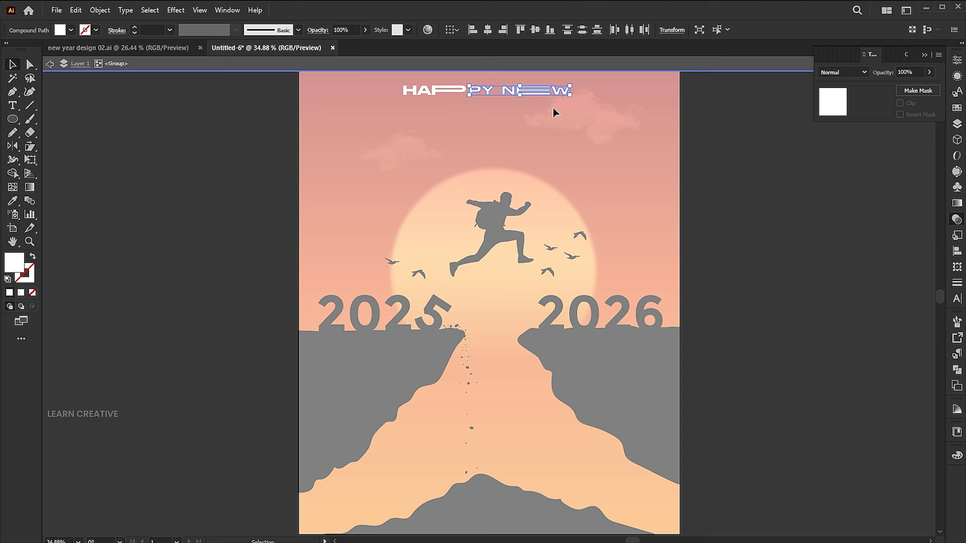
pyautogui.doubleClick(694, 151)
# - Center the outlined heading horizontally on the artboard and scale it down slightly
pyautogui.click(493, 85)
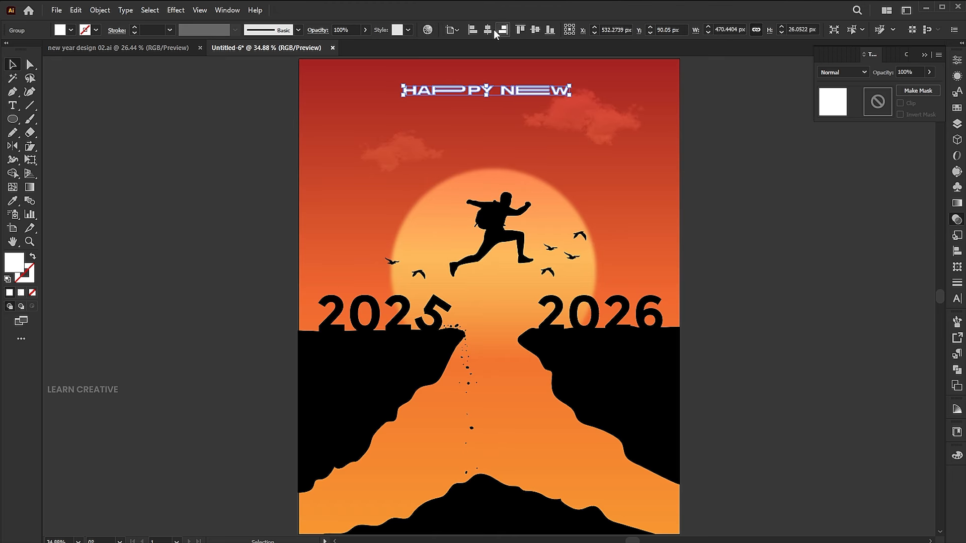
pyautogui.moveTo(571, 86); pyautogui.dragTo(562, 85)
pyautogui.click(561, 170)
# - Add the text YEAR below the heading and scale it up to about 54 pt
pyautogui.press('t')
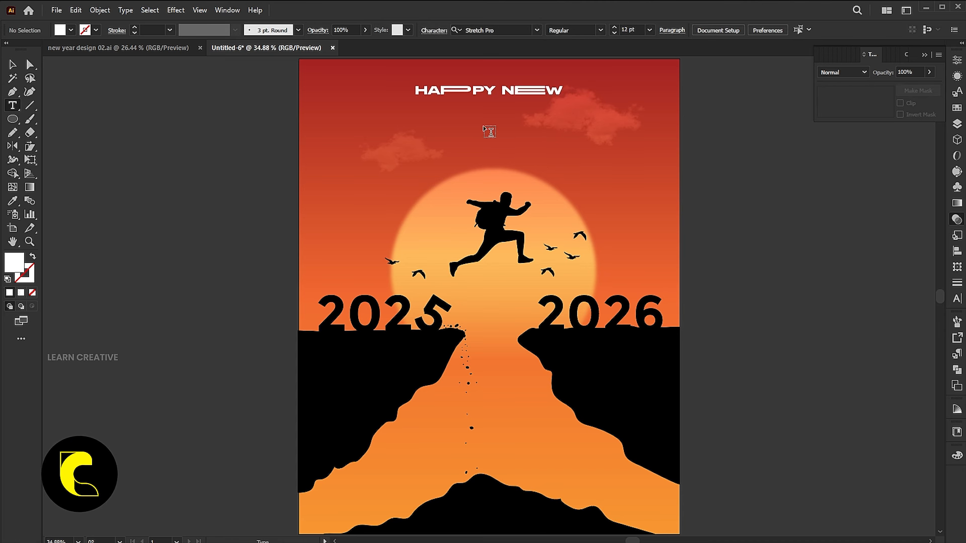
pyautogui.click(477, 124)
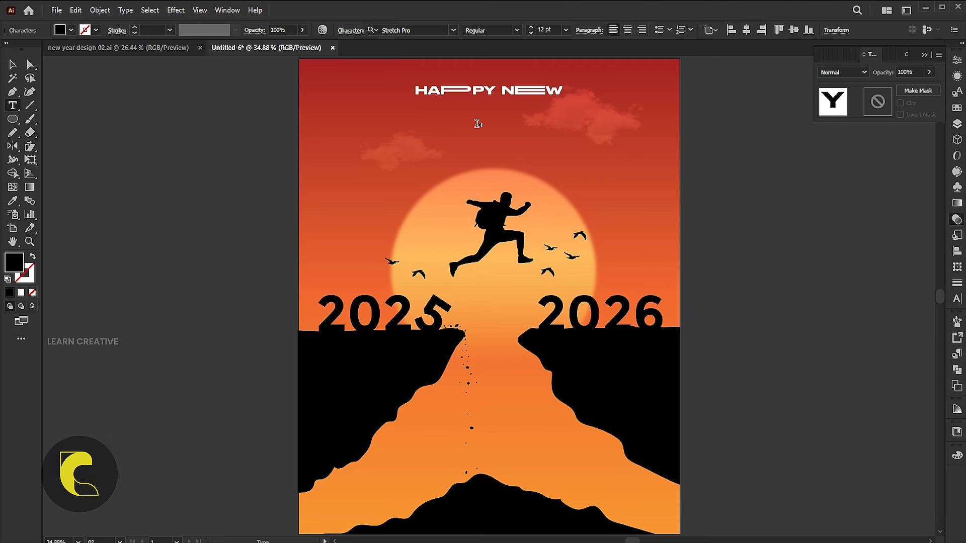
pyautogui.write('YEAR')
pyautogui.press('Escape')
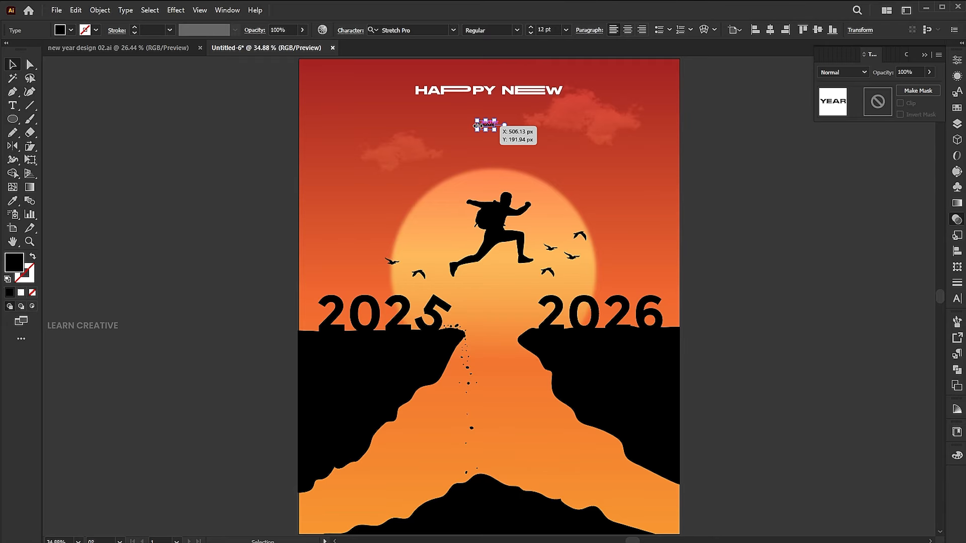
pyautogui.moveTo(496, 129); pyautogui.dragTo(535, 146)
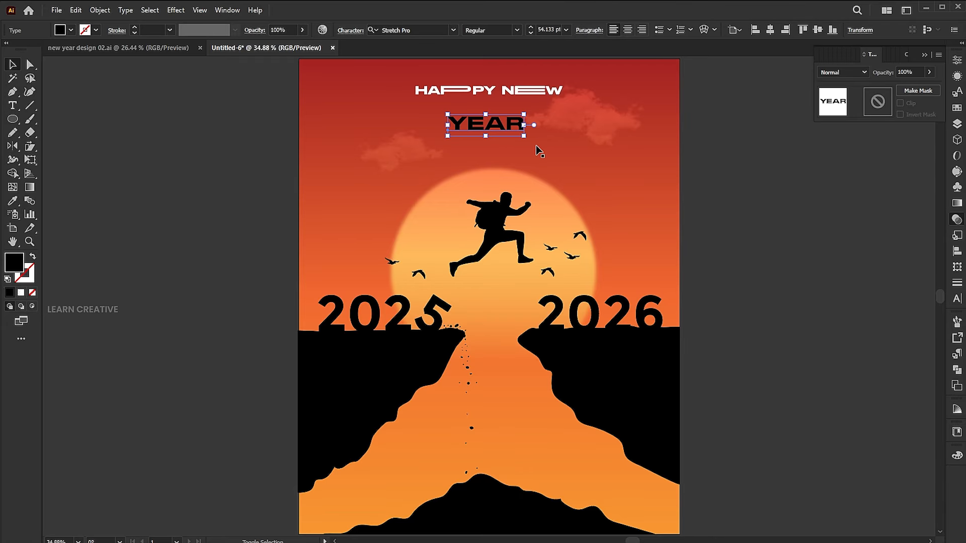
# - Set the word YEAR in the Sudsakorn - Personal Use font and move it under the heading
pyautogui.click(451, 31)
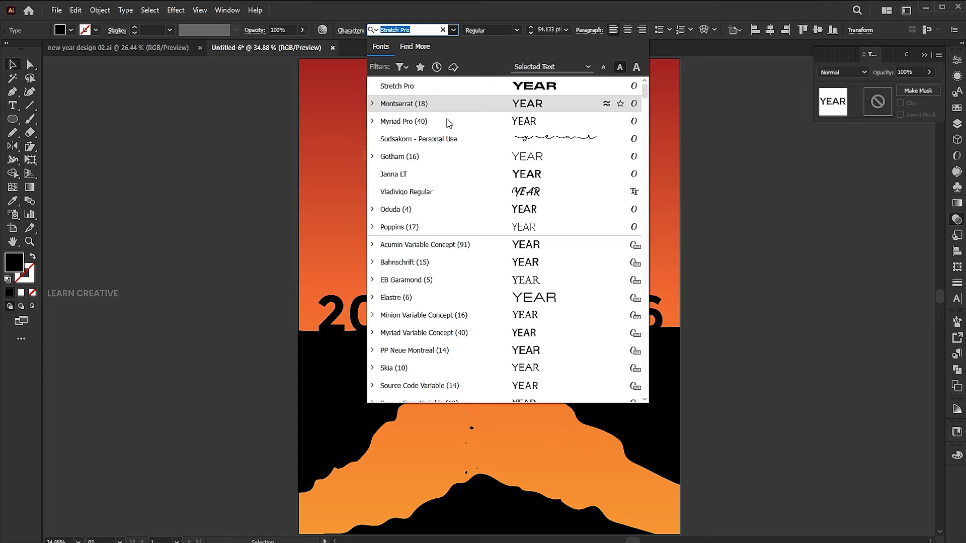
pyautogui.click(439, 138)
pyautogui.click(470, 137)
pyautogui.moveTo(498, 135); pyautogui.dragTo(468, 125)
# - Convert the script word to Title Case and move it up directly beneath HAPPY NEW
pyautogui.click(125, 10)
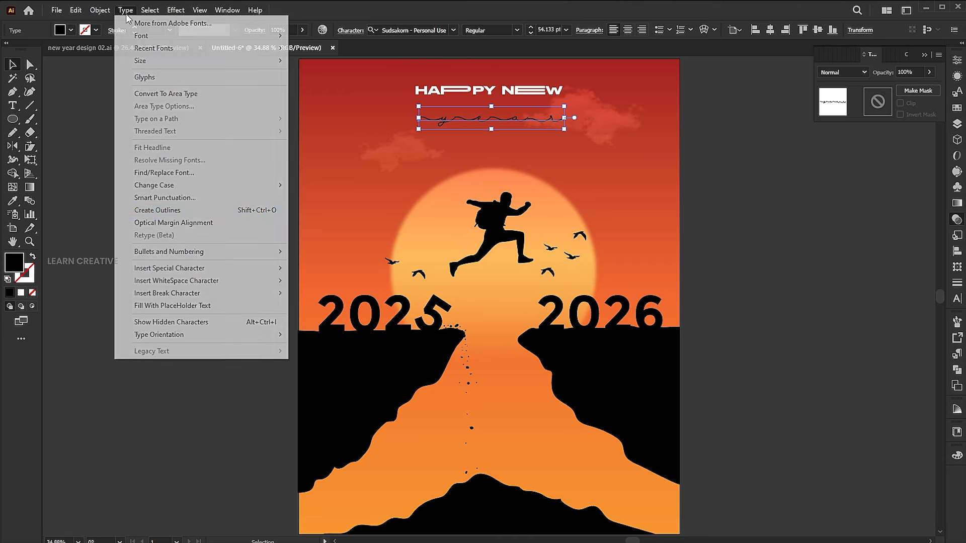
pyautogui.click(348, 211)
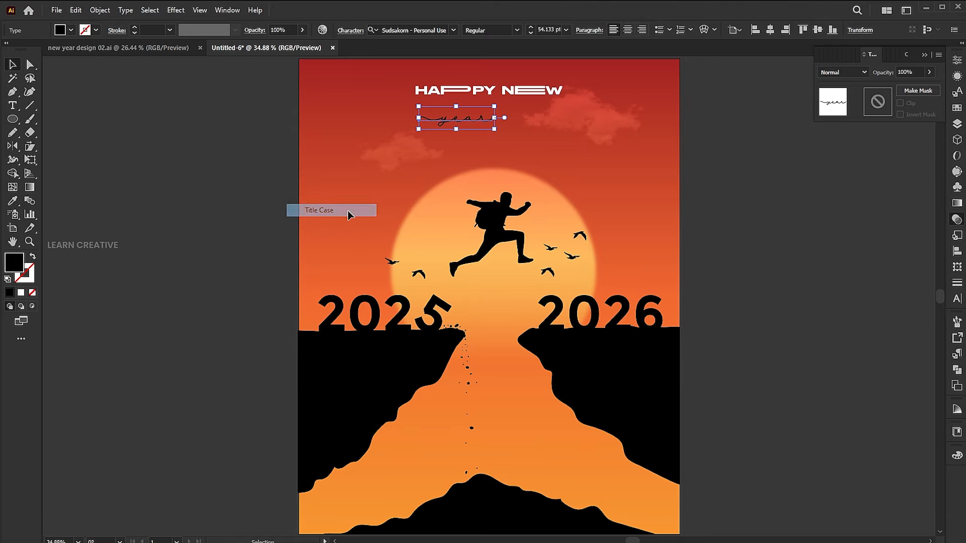
pyautogui.moveTo(461, 131); pyautogui.dragTo(488, 121)
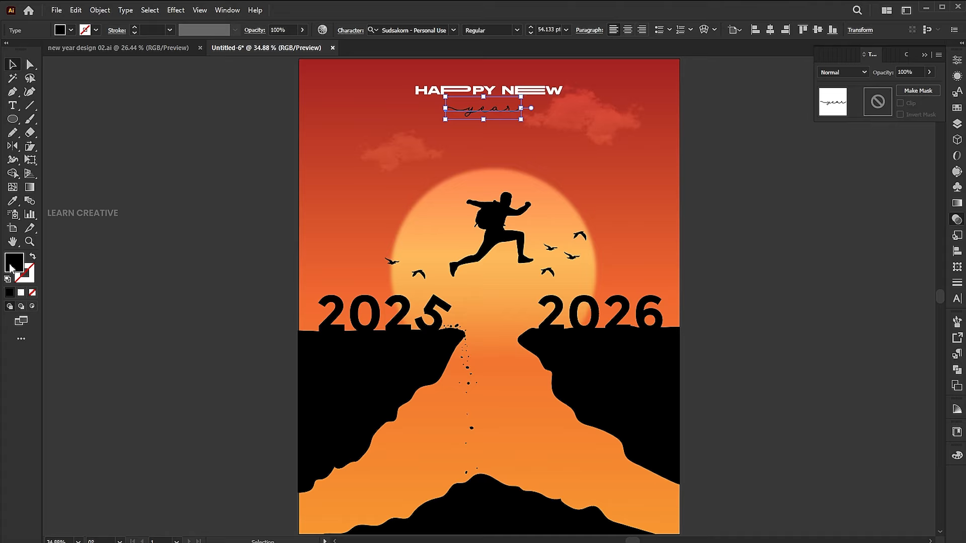
# - Fill the script word "year" with white and center it horizontally under the heading
pyautogui.doubleClick(12, 268)
pyautogui.moveTo(443, 120); pyautogui.dragTo(410, 88)
pyautogui.click(699, 115)
pyautogui.click(764, 31)
pyautogui.click(770, 218)
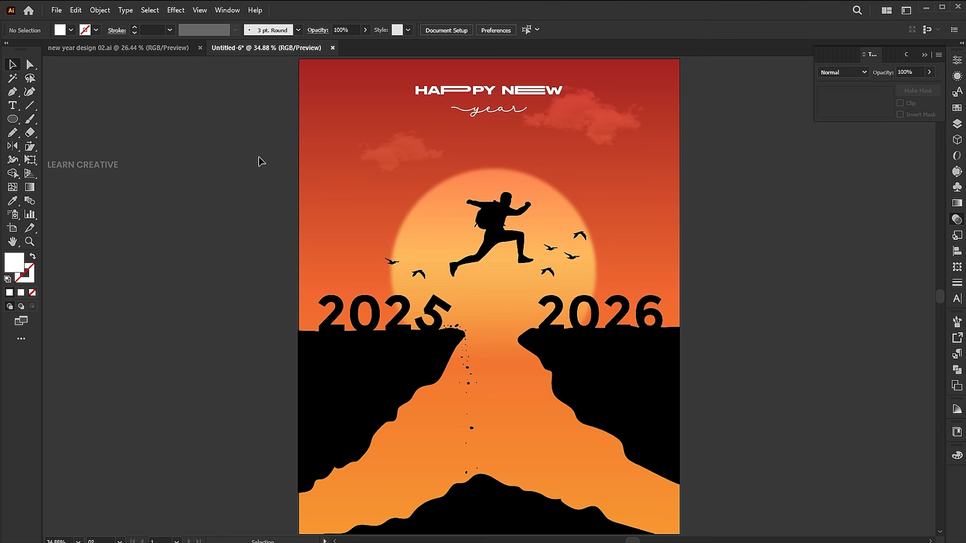
# - Place the logo file combine white.png in the lower part of the poster
pyautogui.click(57, 11)
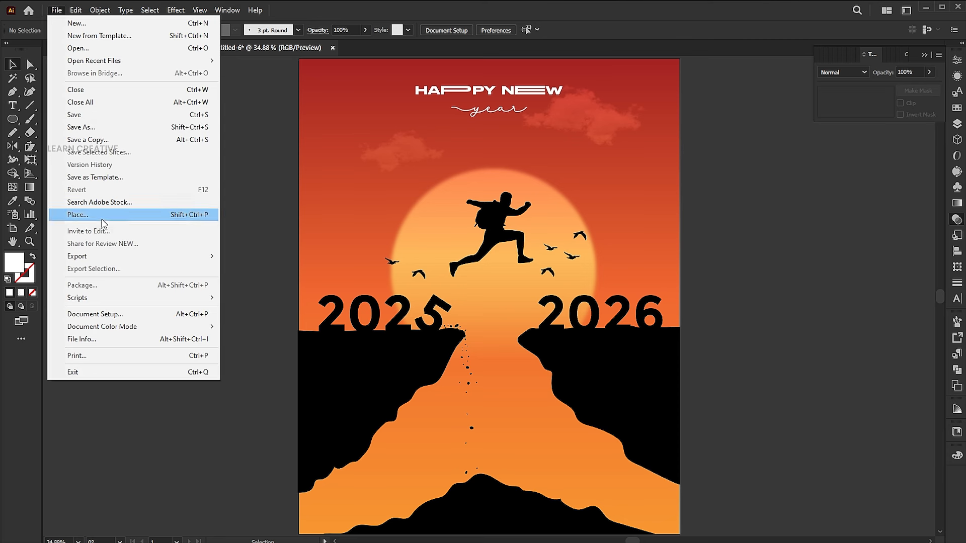
pyautogui.click(103, 216)
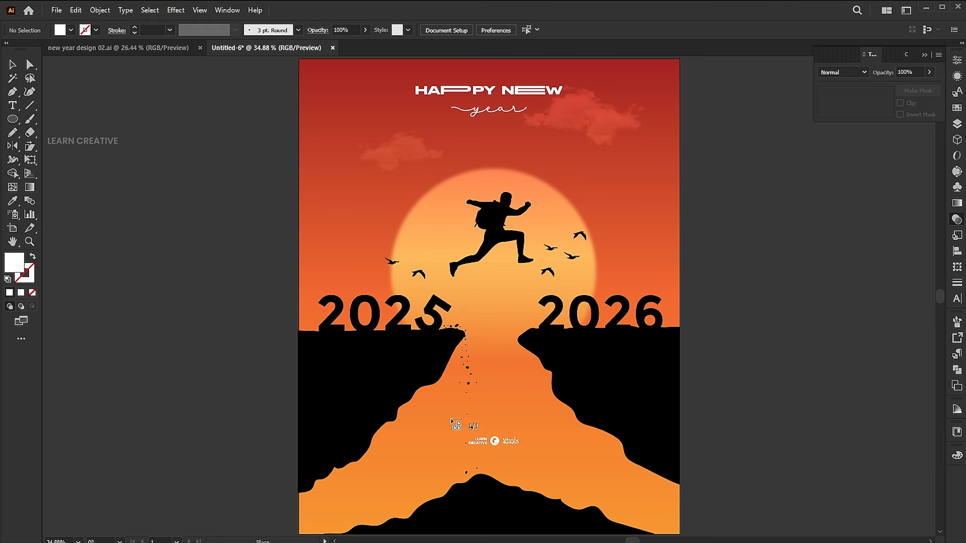
pyautogui.click(450, 418)
# - Center the logo horizontally, move it onto the black hill at the poster's foot and enlarge it to about 226 px wide
pyautogui.scroll(-3, 519, 455)
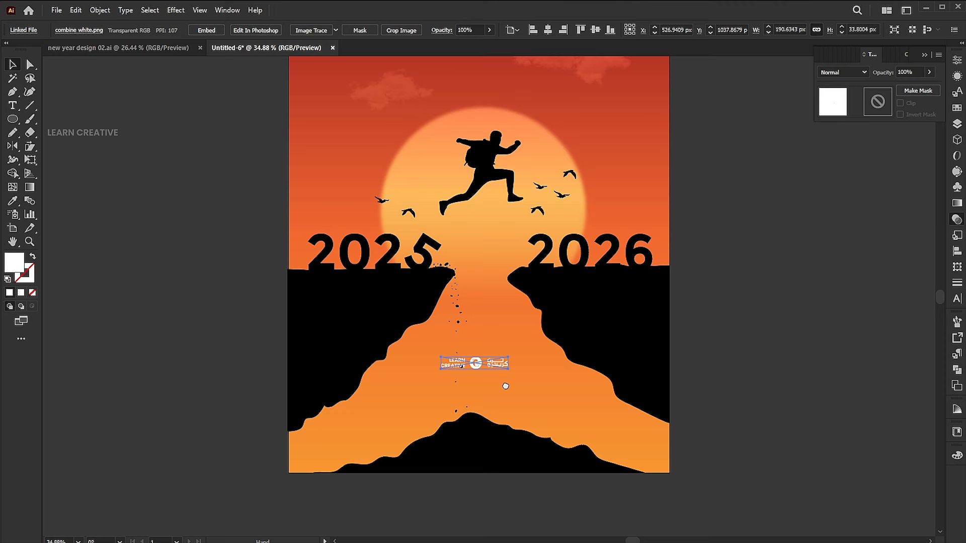
pyautogui.click(533, 30)
pyautogui.click(548, 29)
pyautogui.moveTo(512, 369); pyautogui.dragTo(497, 445)
pyautogui.scroll(3, 714, 369)
pyautogui.scroll(-1, 678, 318)
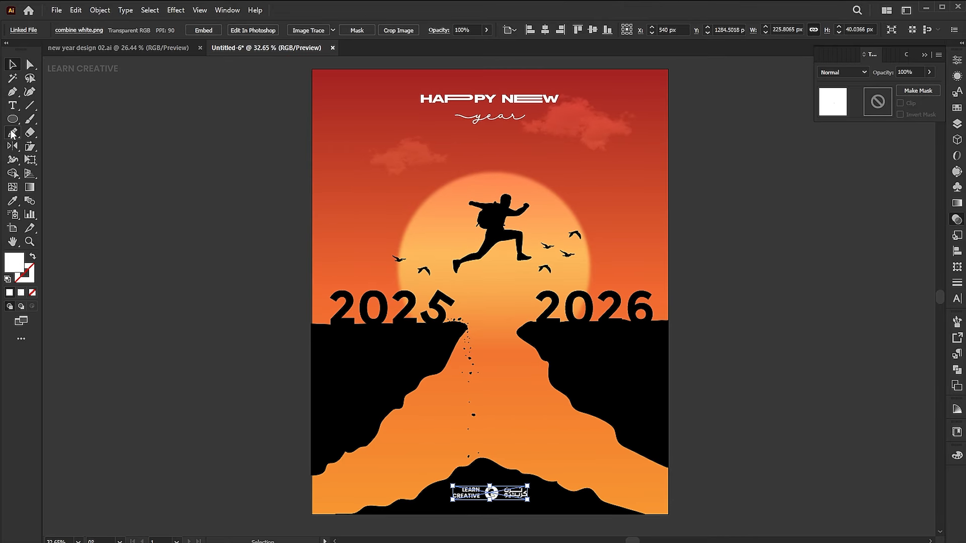
# - Draw a 1080 x 1350 px rectangle over the whole artboard and give it a white stroke with no fill
pyautogui.moveTo(11, 121); pyautogui.dragTo(56, 116)
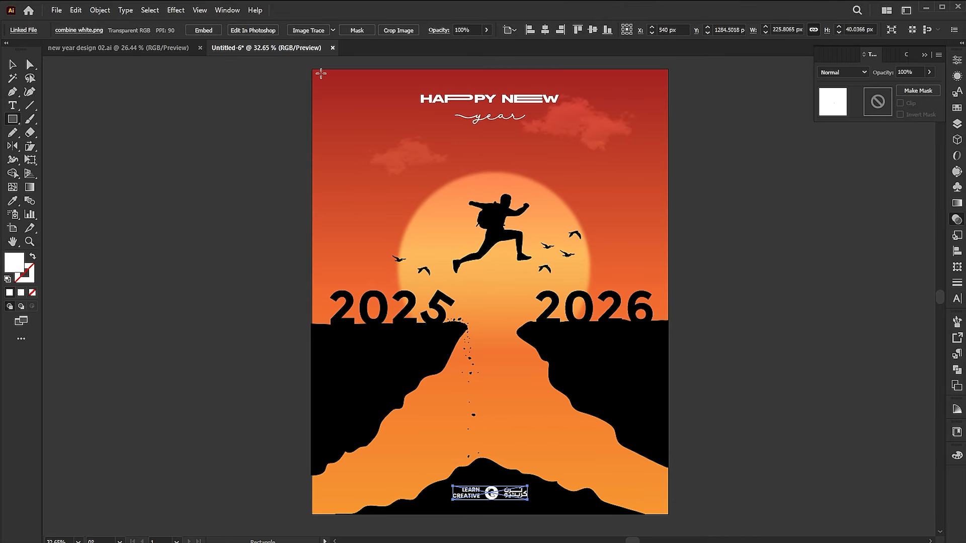
pyautogui.moveTo(311, 68); pyautogui.dragTo(668, 514)
pyautogui.press('v')
pyautogui.click(34, 257)
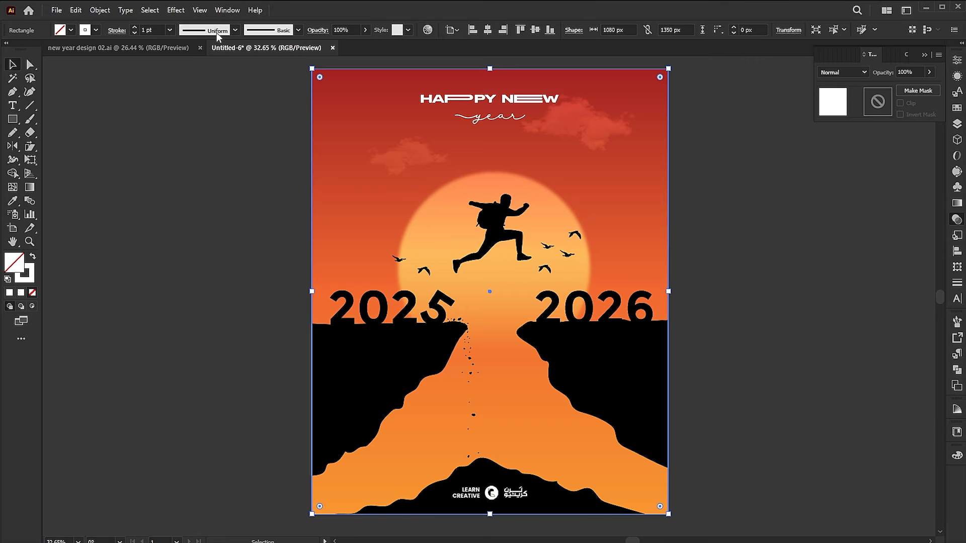
# - Align the frame rectangle's stroke to the inside and set its weight to 8 pt
pyautogui.click(116, 30)
pyautogui.click(51, 89)
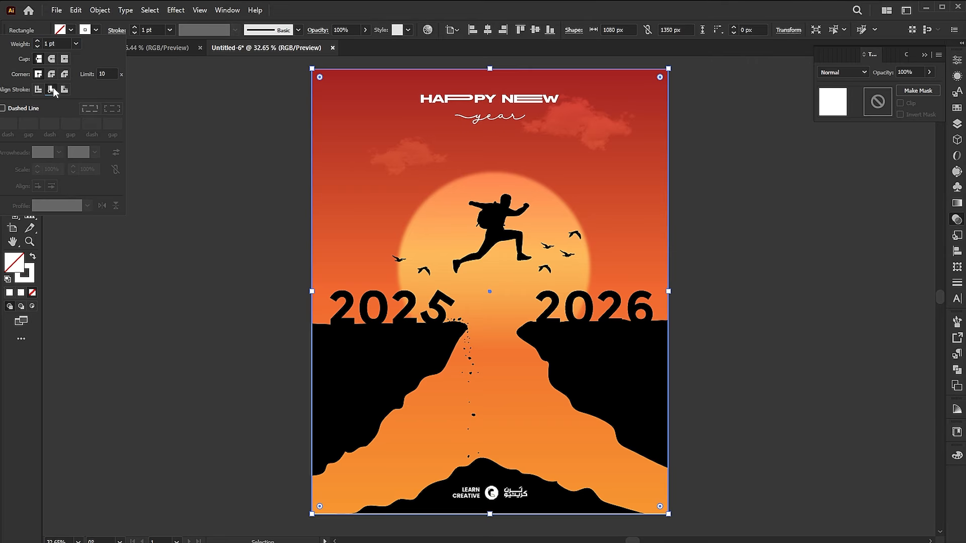
pyautogui.click(150, 31)
pyautogui.click(149, 31)
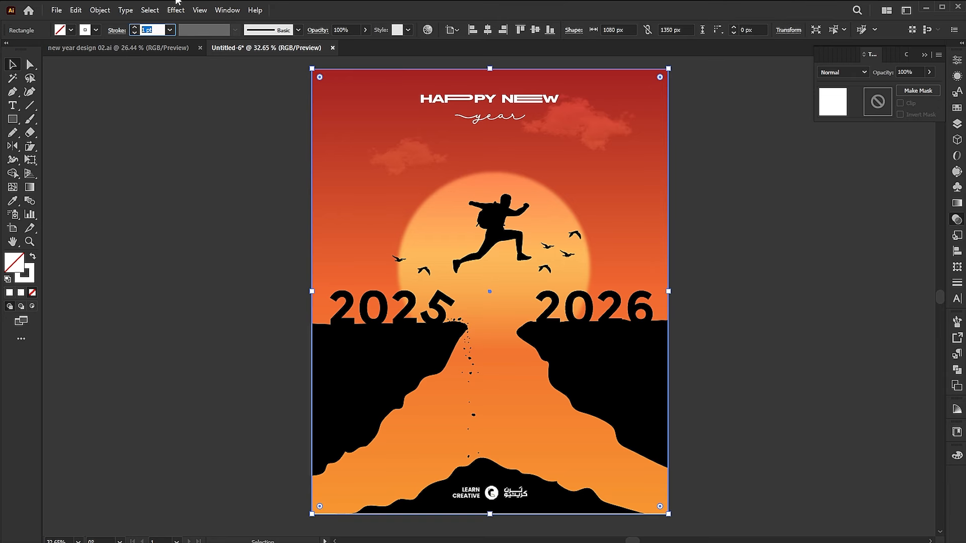
pyautogui.press('Return')
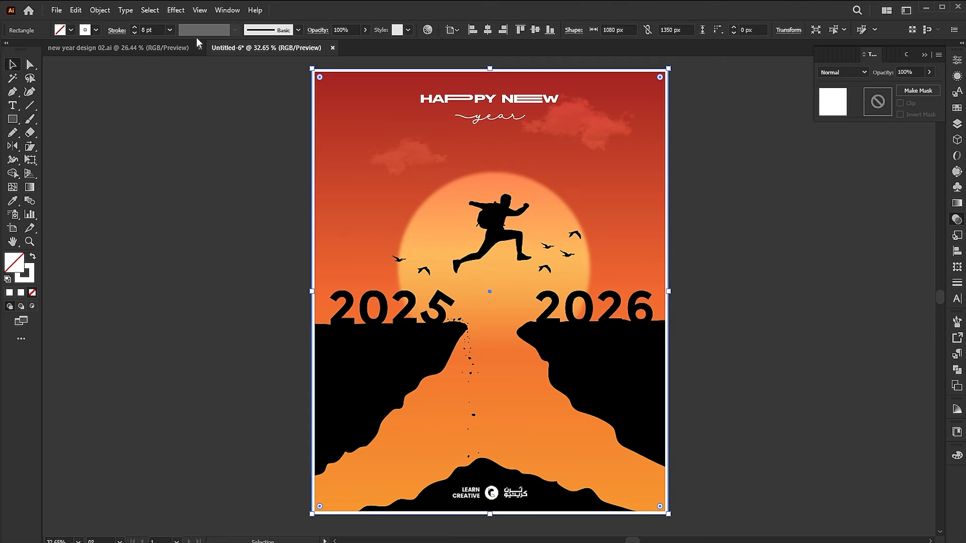
# - Increase the frame's stroke weight to 10 pt and set its opacity to 80%
pyautogui.write('10')
pyautogui.press('Return')
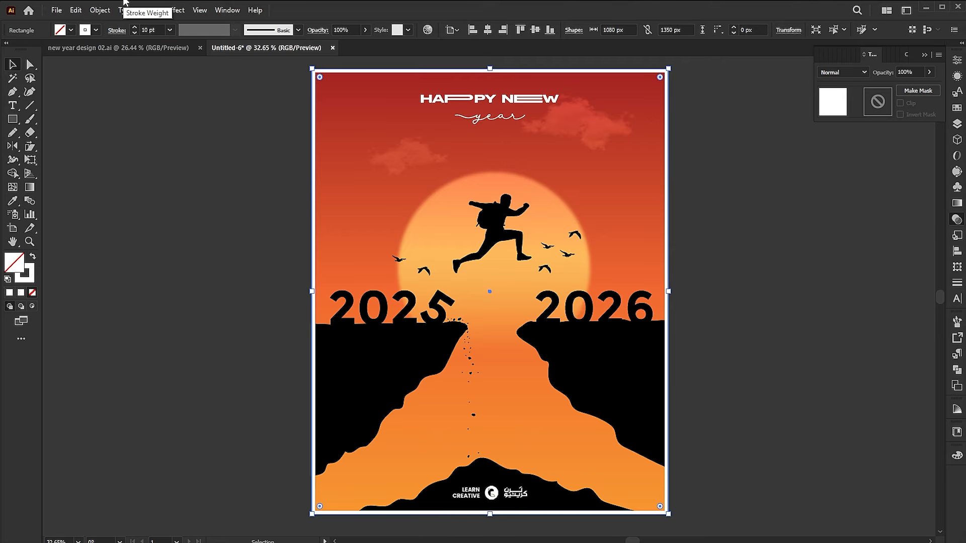
pyautogui.write('80')
pyautogui.click(820, 330)
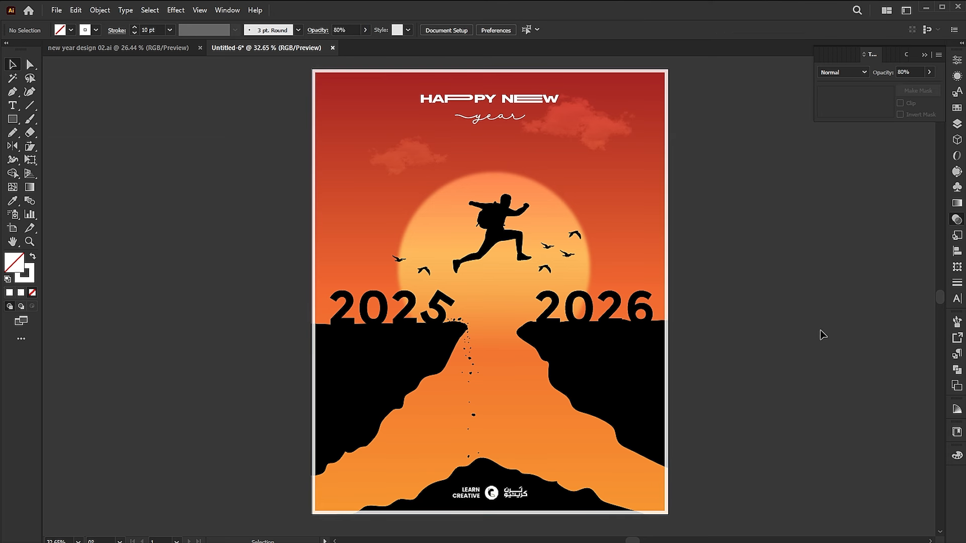
# - Place the concrete-wall-scratched-material-background-texture-concept image over the poster
pyautogui.click(57, 11)
pyautogui.click(104, 215)
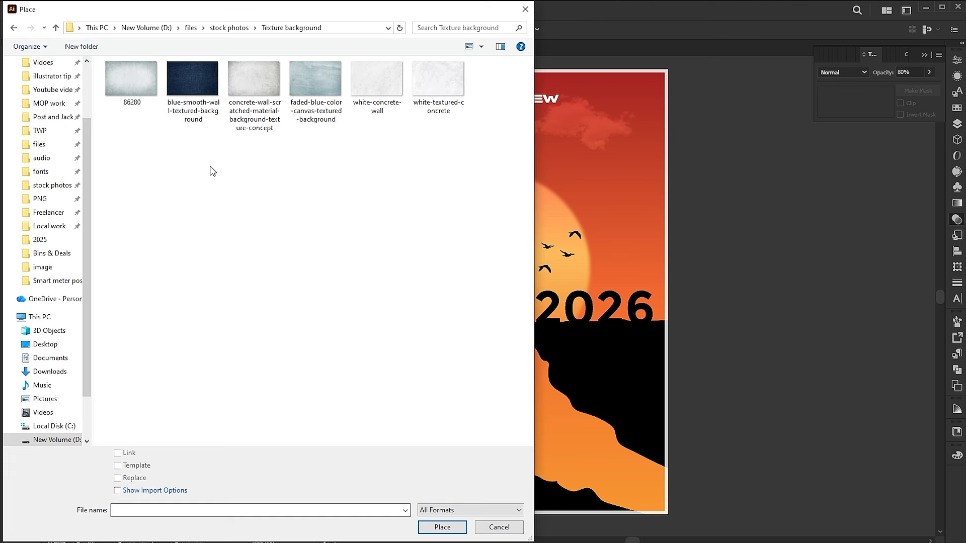
pyautogui.click(253, 96)
pyautogui.click(442, 527)
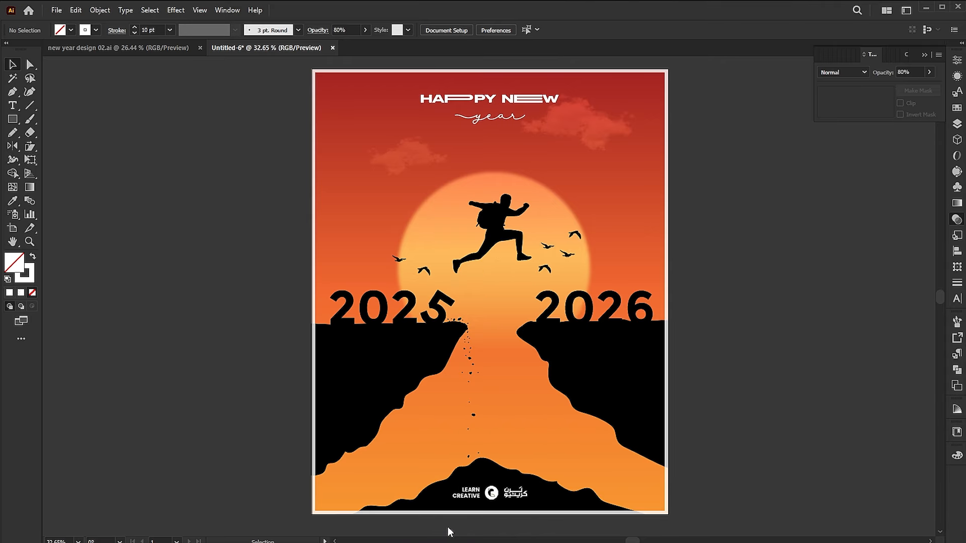
pyautogui.moveTo(359, 159); pyautogui.dragTo(561, 294)
# - Position and stretch the concrete texture so that it covers the entire artboard
pyautogui.moveTo(568, 152); pyautogui.dragTo(524, 313)
pyautogui.moveTo(497, 258); pyautogui.dragTo(417, 202)
pyautogui.moveTo(457, 282); pyautogui.dragTo(668, 514)
# - Blend the concrete texture into the poster with the Multiply mode at 30% opacity
pyautogui.click(847, 72)
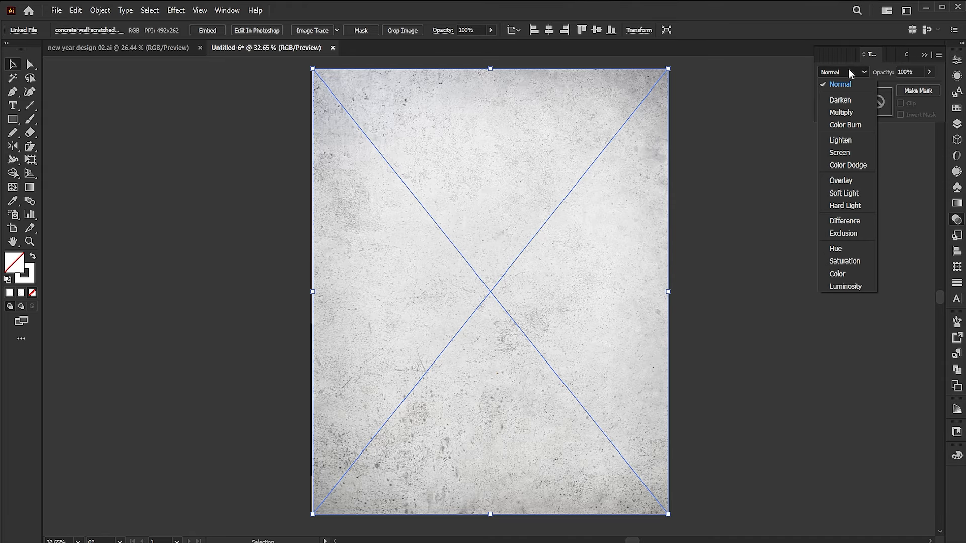
pyautogui.click(841, 108)
pyautogui.write('30')
pyautogui.press('Return')
pyautogui.click(54, 211)
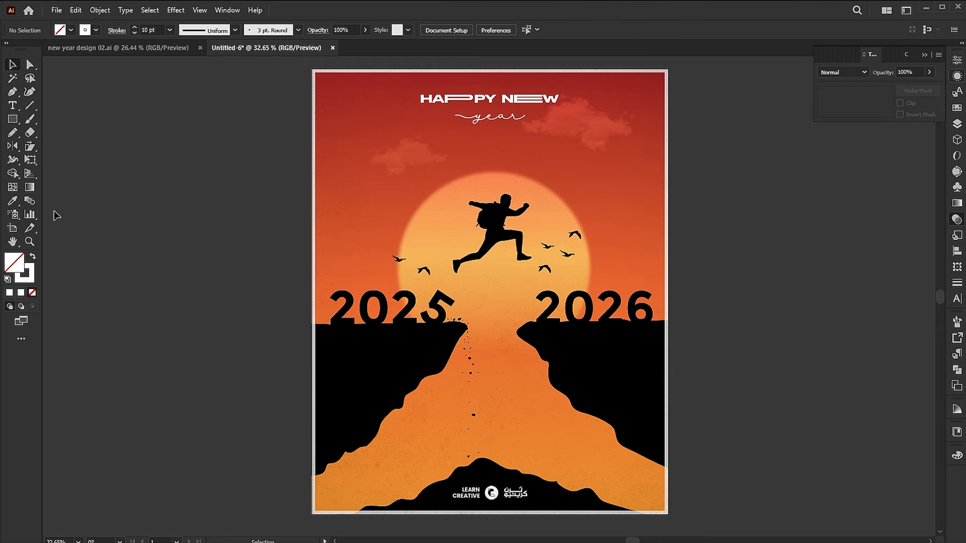
pyautogui.click(12, 227)
pyautogui.moveTo(467, 290); pyautogui.dragTo(317, 290)
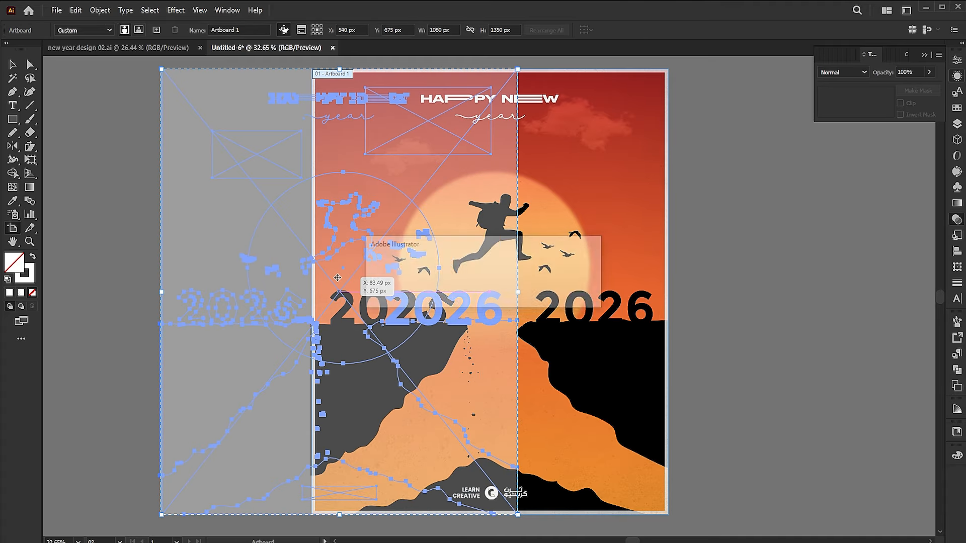
pyautogui.click(577, 295)
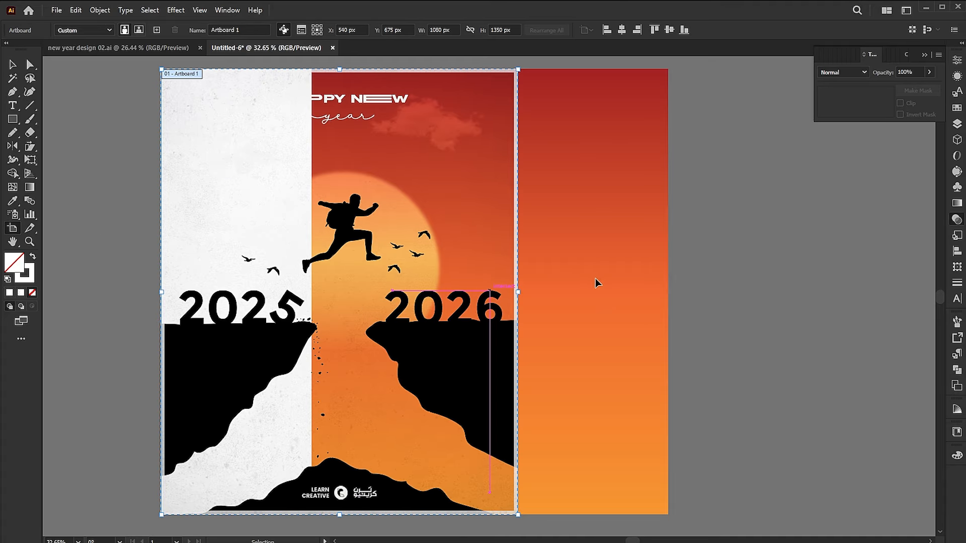
pyautogui.hotkey('ctrl', 'z')
pyautogui.press('v')
# - Unlock all objects and duplicate the artboard with its artwork beside the original
pyautogui.click(99, 10)
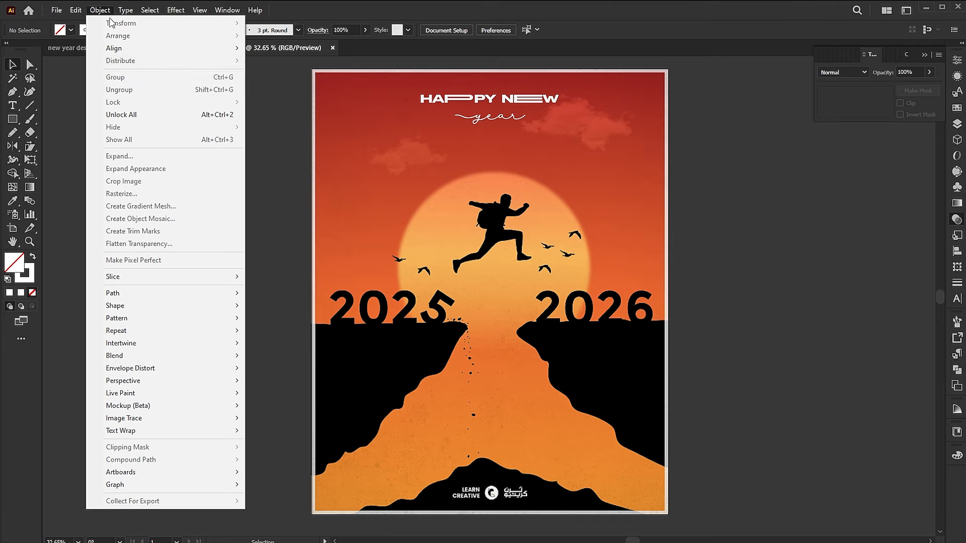
pyautogui.click(129, 115)
pyautogui.click(14, 230)
pyautogui.moveTo(448, 292); pyautogui.dragTo(610, 320)
pyautogui.press('v')
# - Recolor all artwork on the duplicate poster from orange-red to yellow tones, keeping the color harmony linked
pyautogui.moveTo(793, 238); pyautogui.dragTo(672, 243)
pyautogui.moveTo(793, 130); pyautogui.dragTo(415, 465)
pyautogui.click(133, 30)
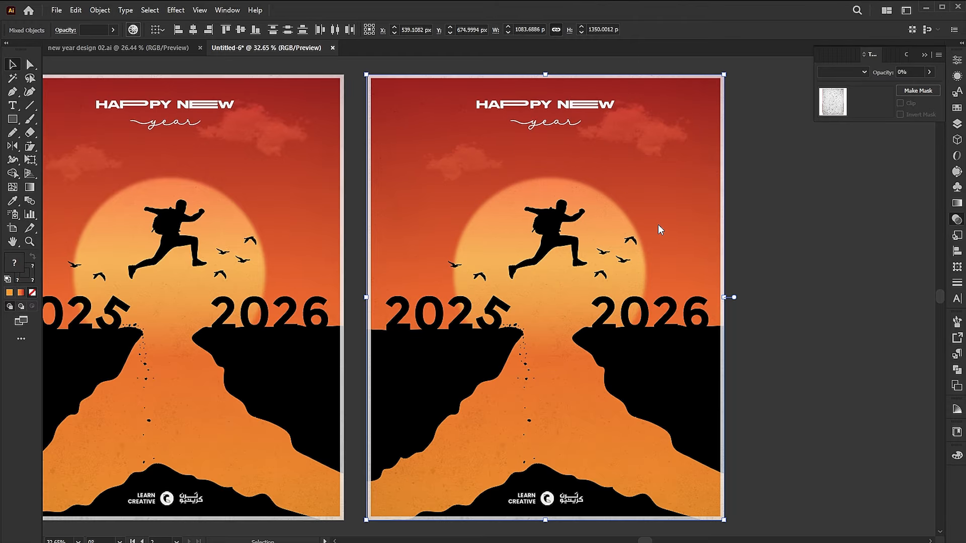
pyautogui.moveTo(874, 296); pyautogui.dragTo(851, 248)
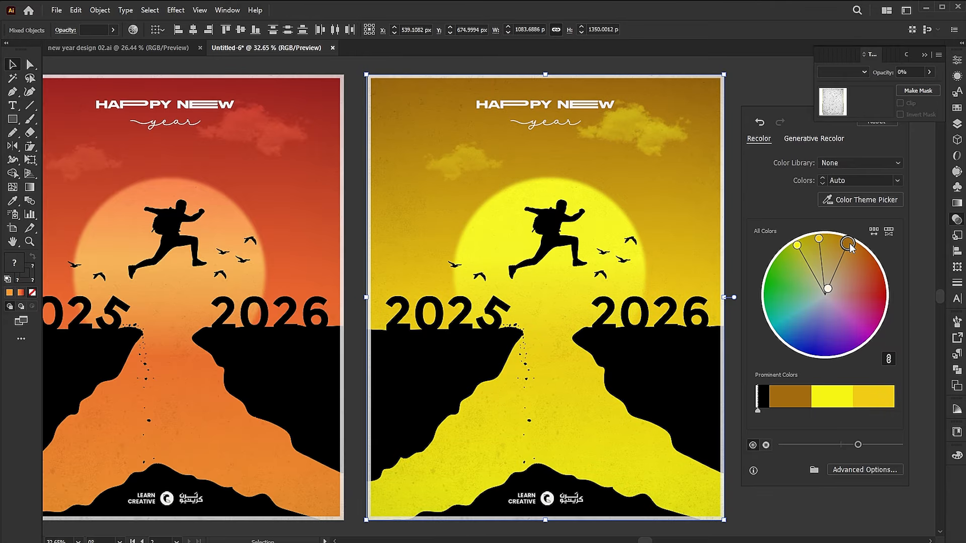
pyautogui.click(721, 57)
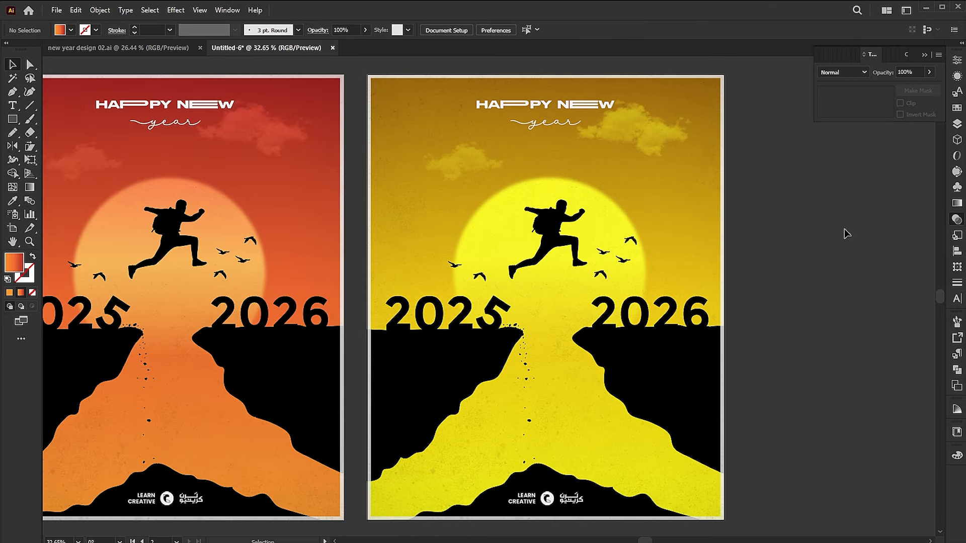
pyautogui.hotkey('ctrl', 'alt', '0')
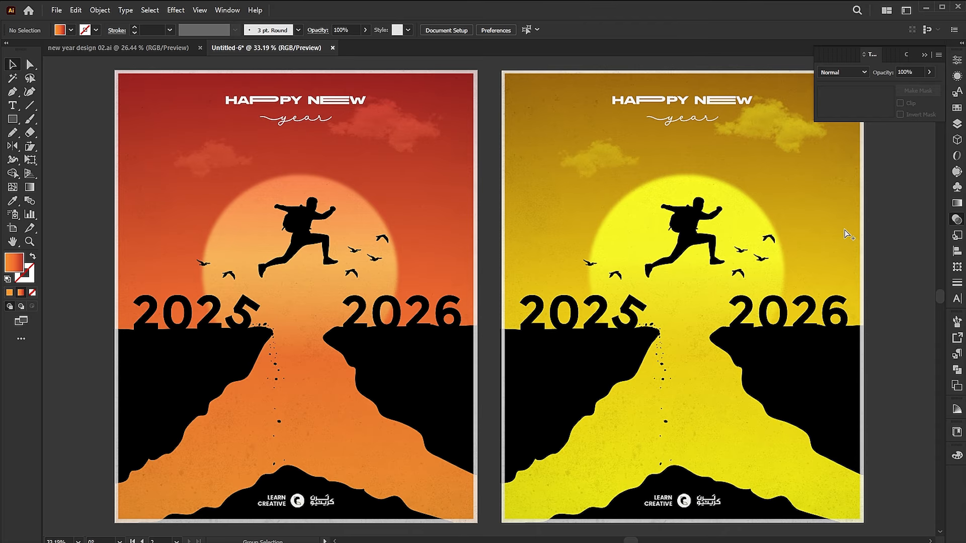